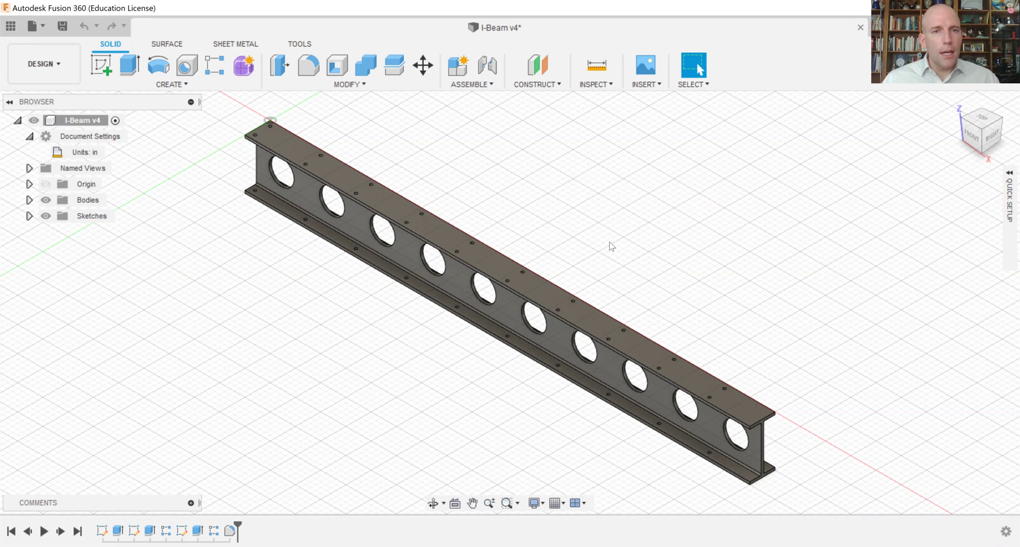
Switch to the Simulation workspace and create a Static Stress study for the I-beam.
left_click(59, 66)
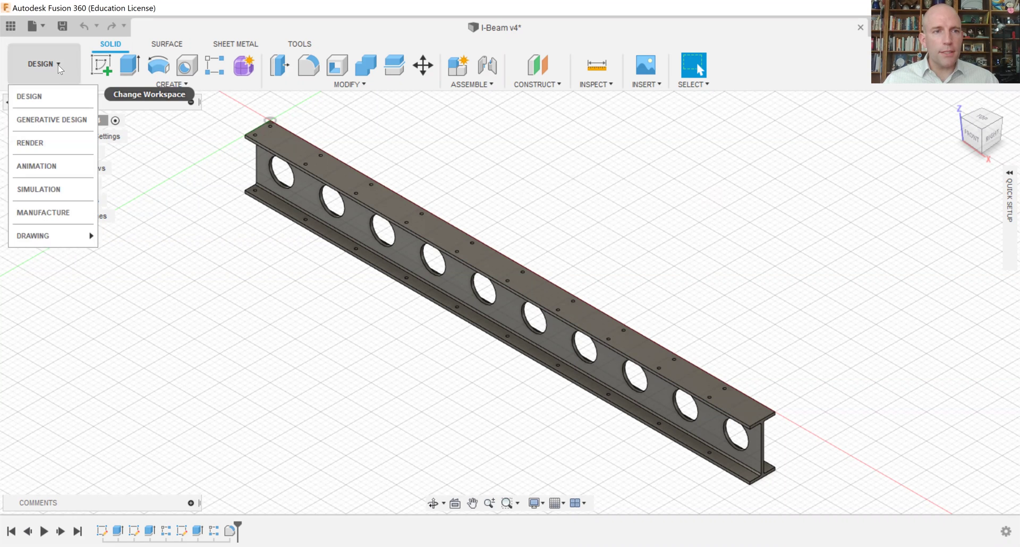
left_click(47, 191)
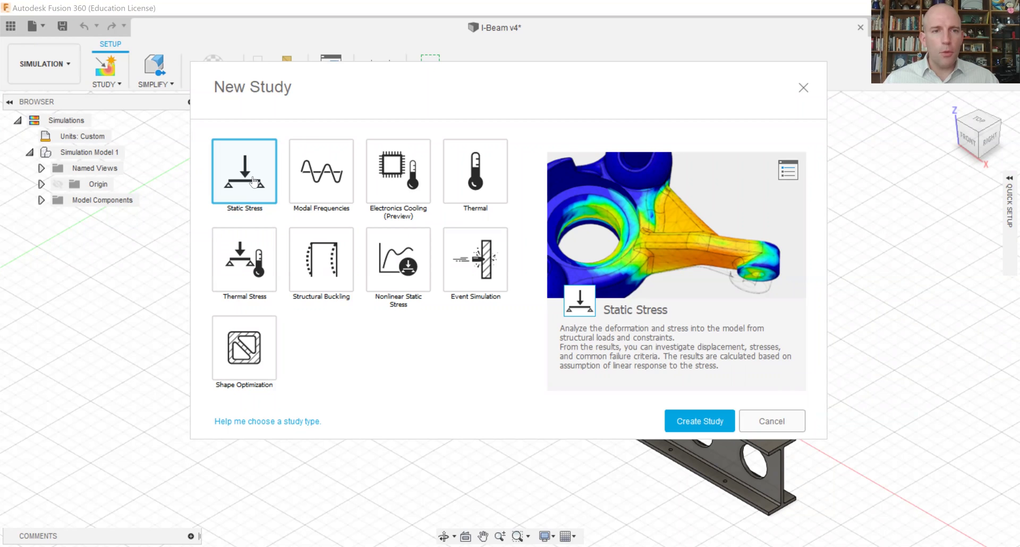
left_click(694, 425)
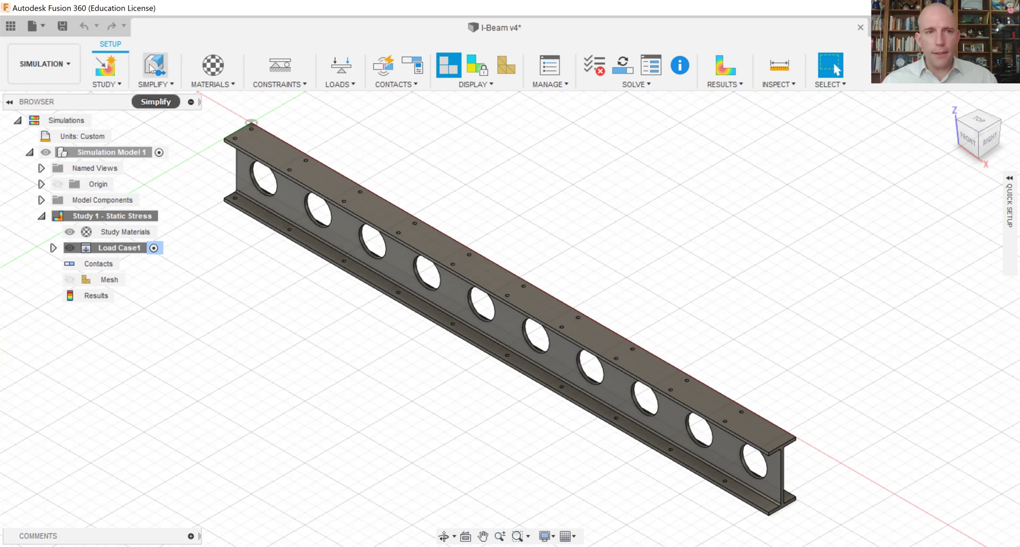
Review the properties of the beam's steel in the study materials and accept it as the same as the model.
left_click(214, 66)
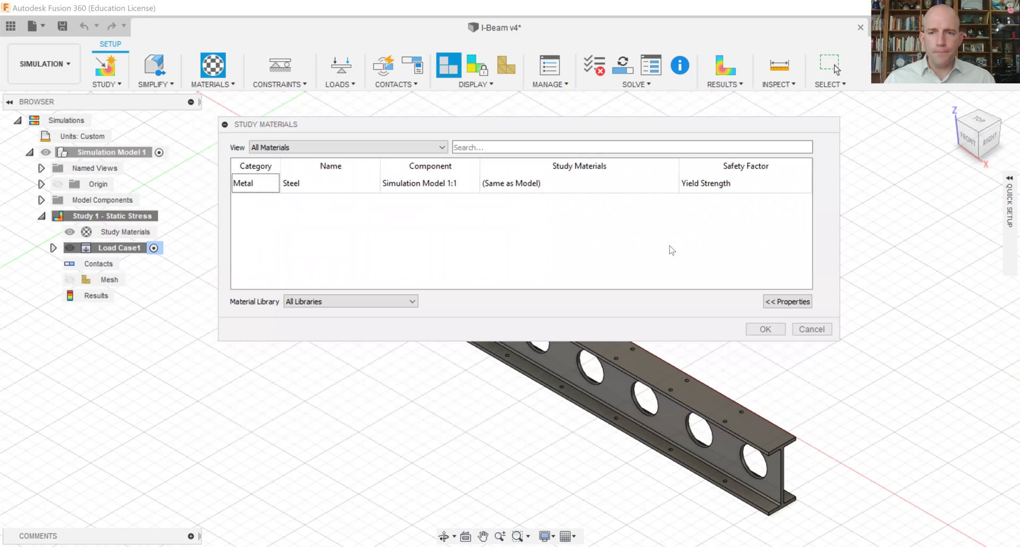
left_click(785, 302)
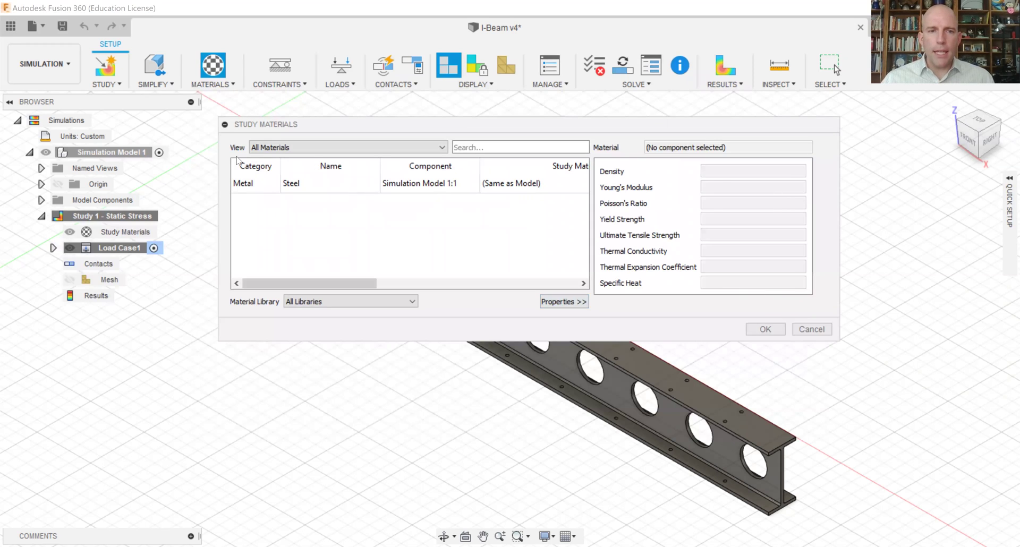
left_click(304, 193)
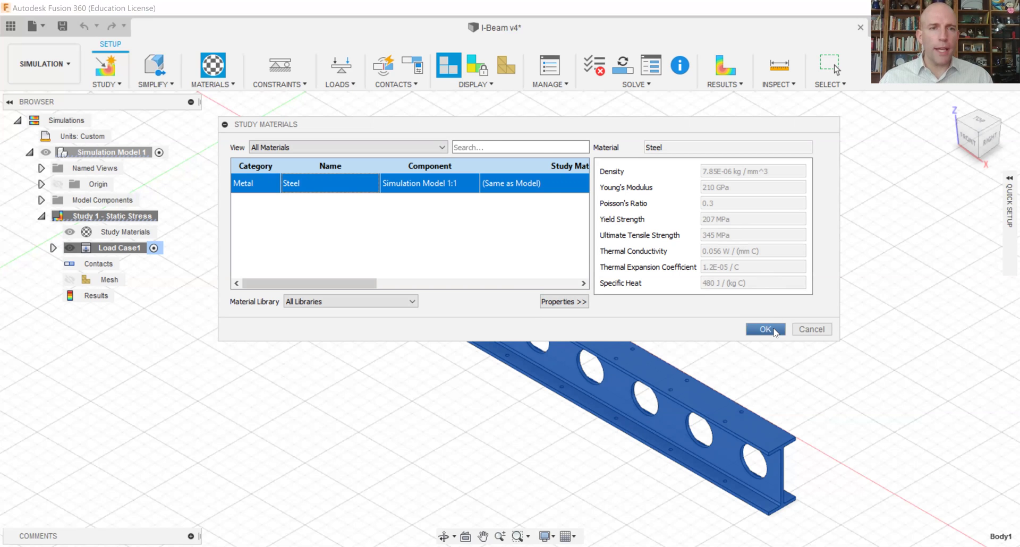
left_click(774, 330)
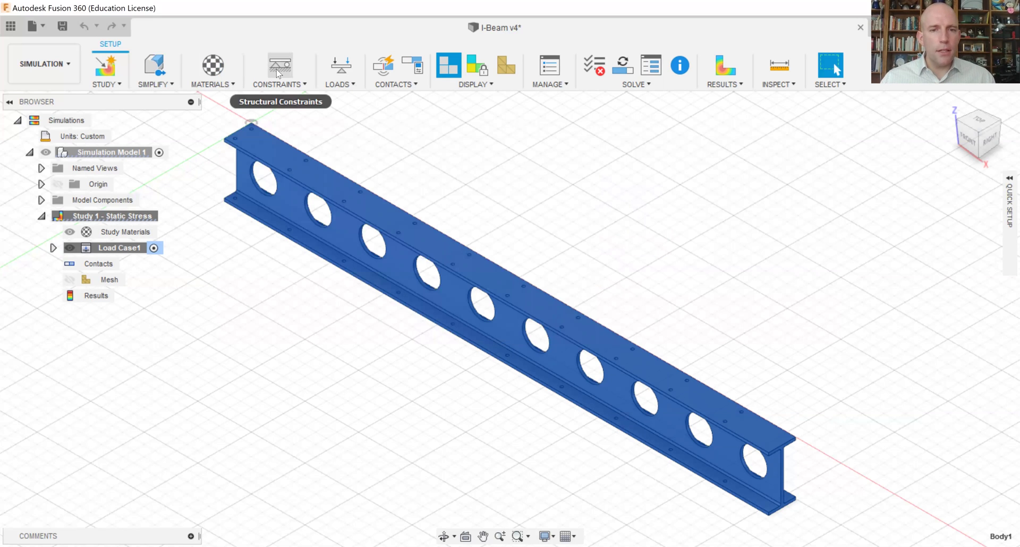
Apply a Fixed structural constraint to the beam's end face at the origin, locking the X, Y and Z axes.
left_click(289, 73)
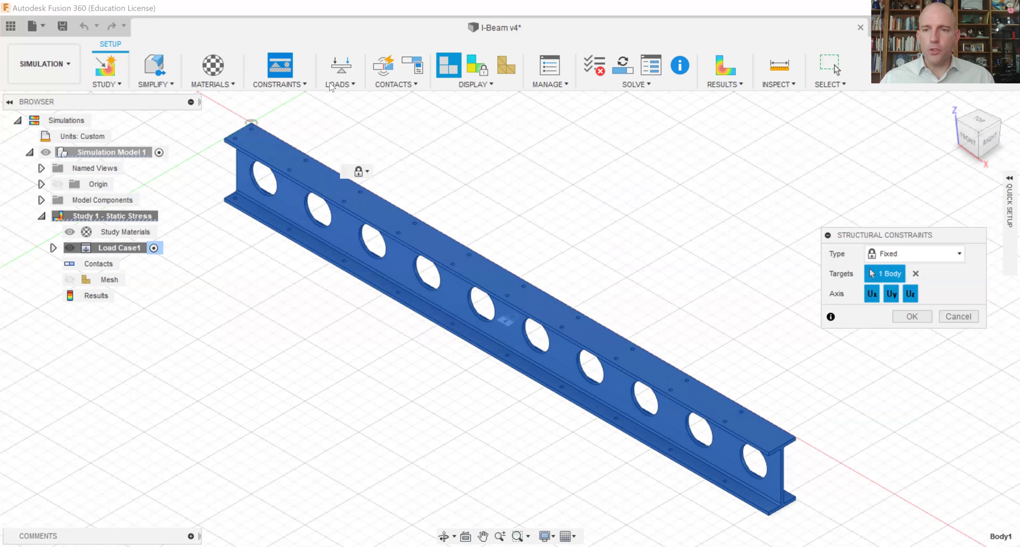
left_click(916, 274)
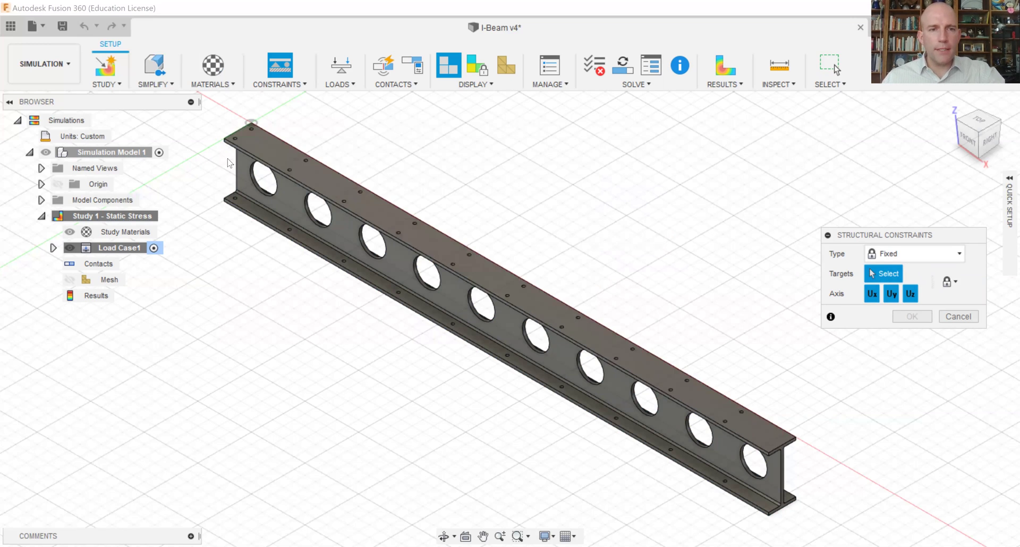
left_click(956, 137)
left_click(956, 133)
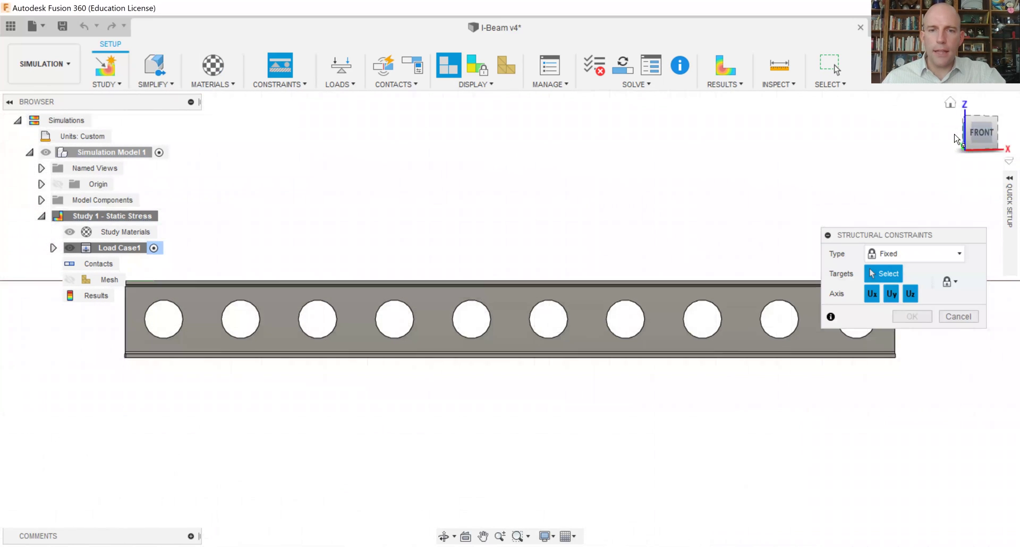
scroll(488, 307, "up", 10)
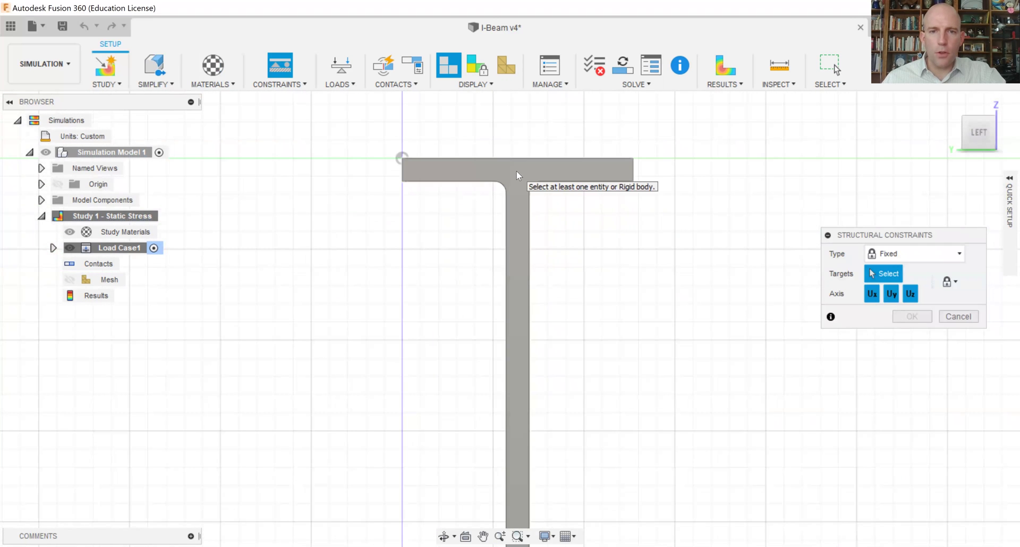
left_click(518, 176)
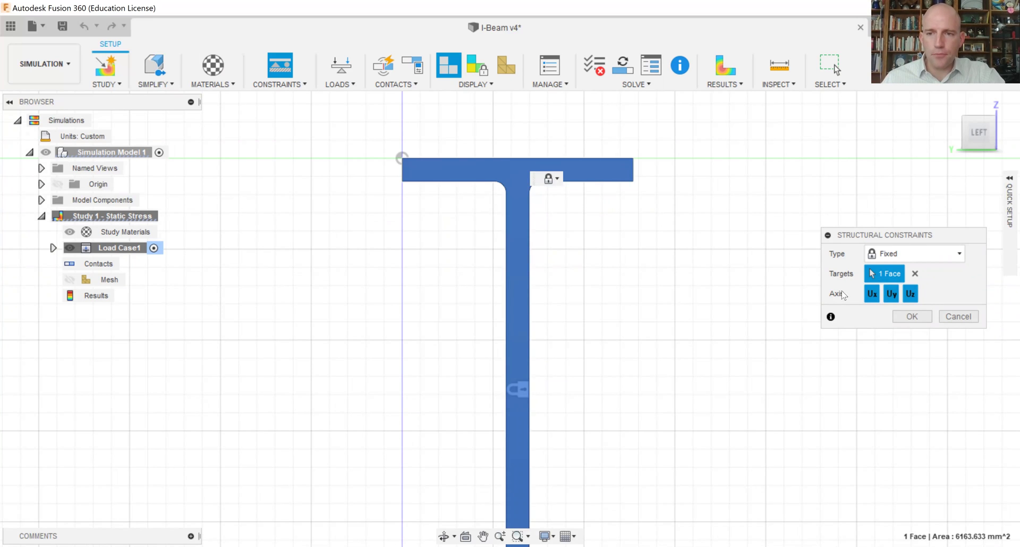
left_click(912, 255)
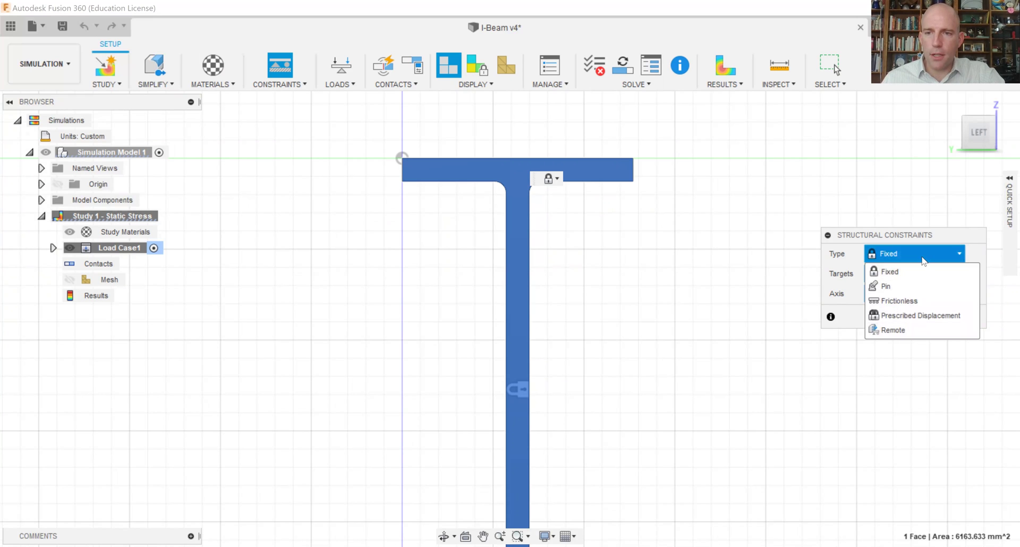
left_click(921, 259)
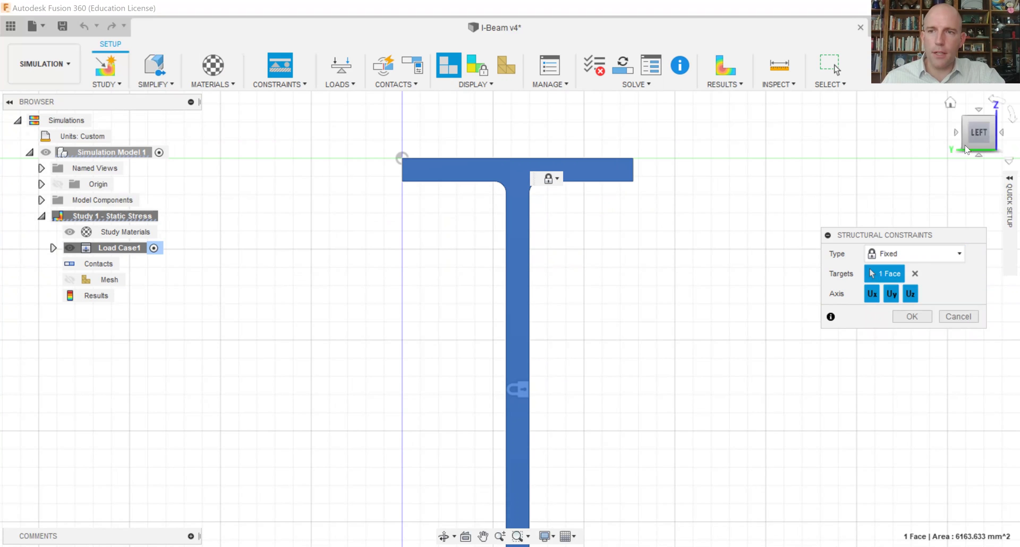
left_click(950, 104)
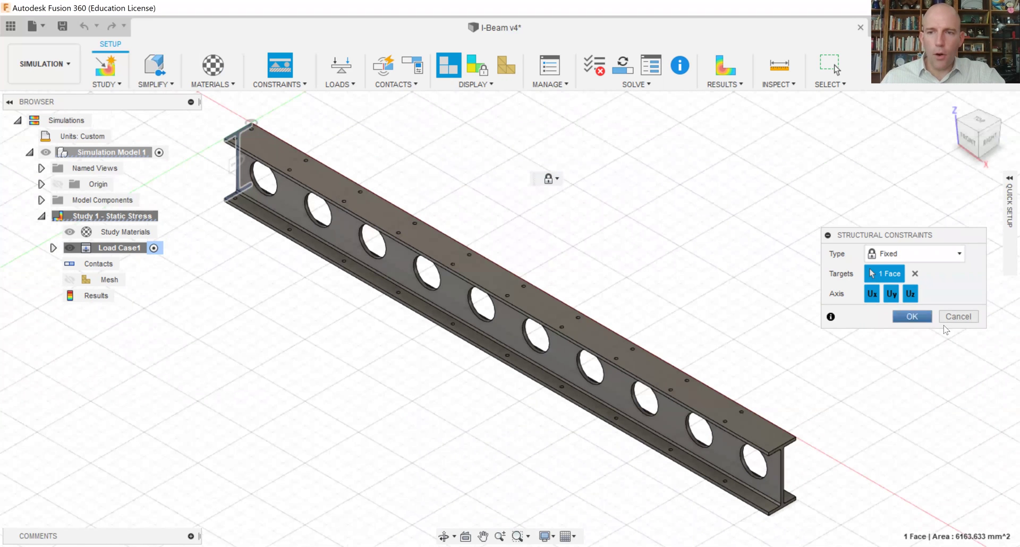
left_click(911, 317)
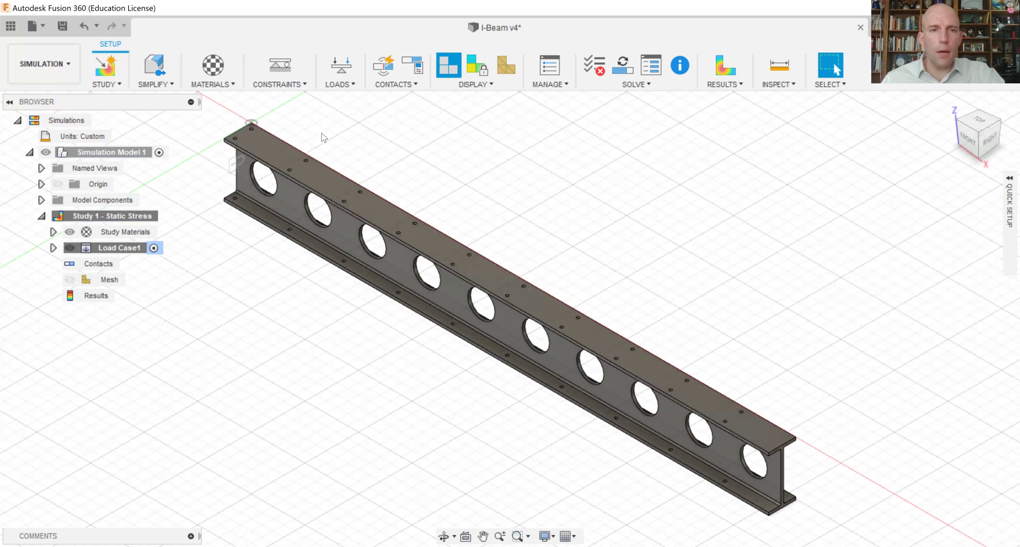
Apply a structural Force load to the beam's free end face, defined by vector components with Fz set to -5000 lbforce.
left_click(337, 72)
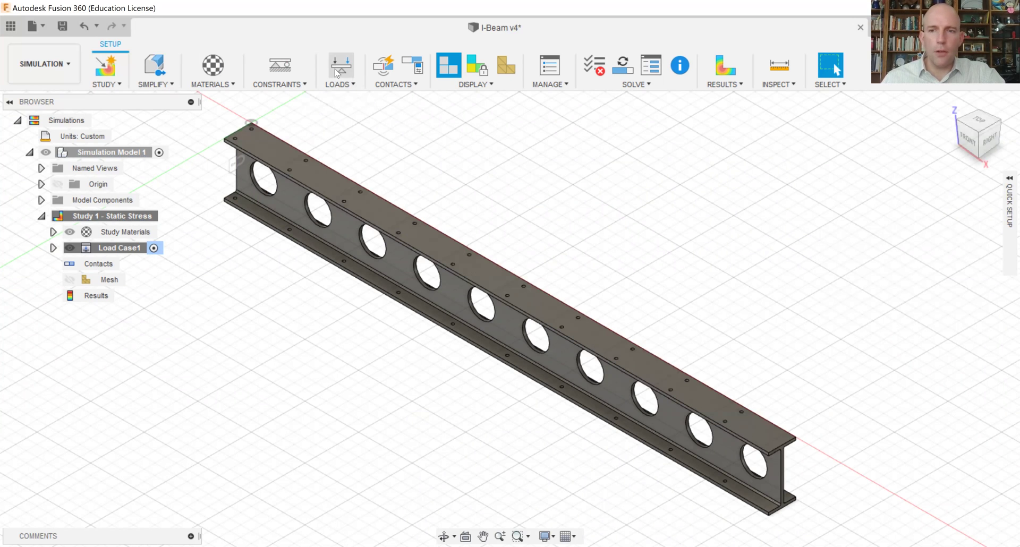
left_click(886, 192)
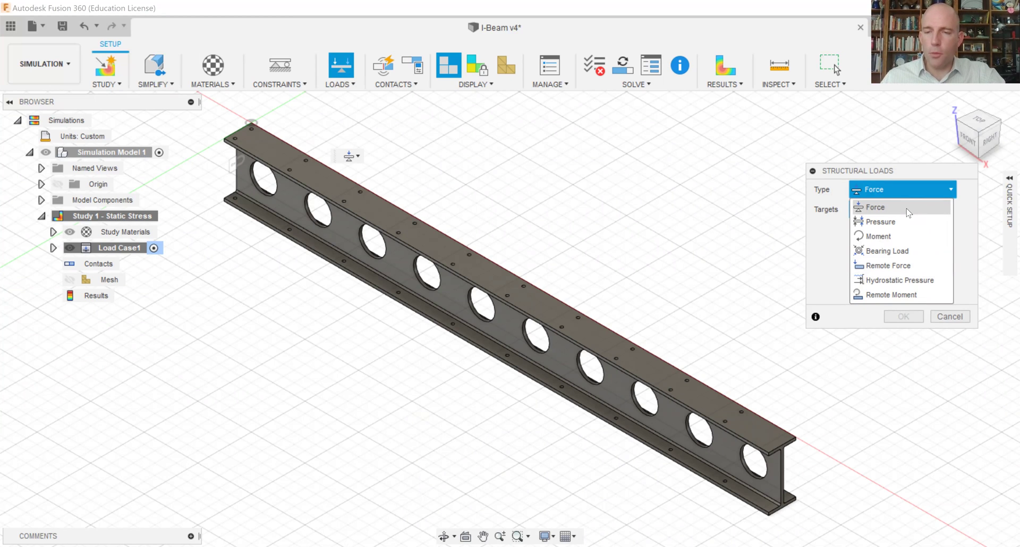
left_click(909, 212)
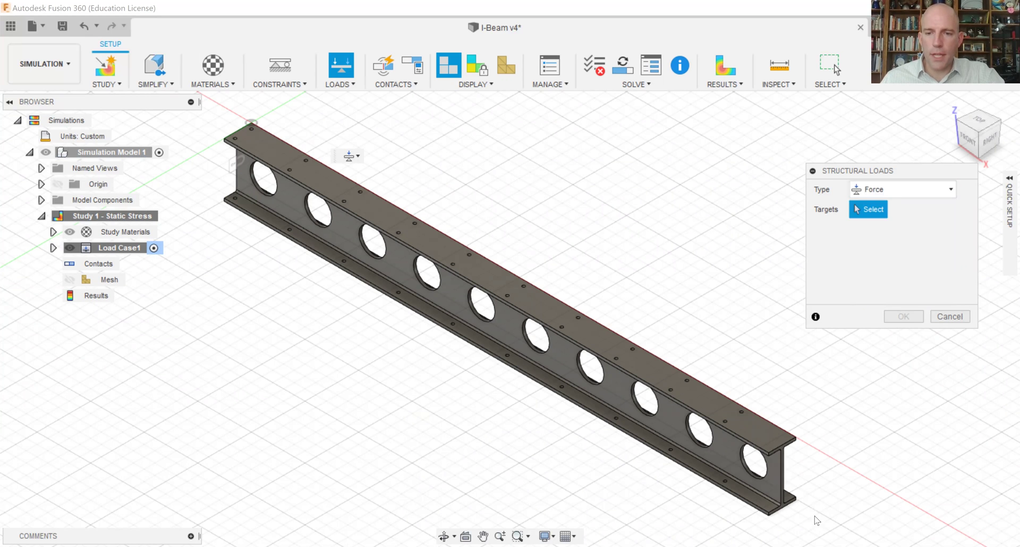
scroll(817, 520, "up", 8)
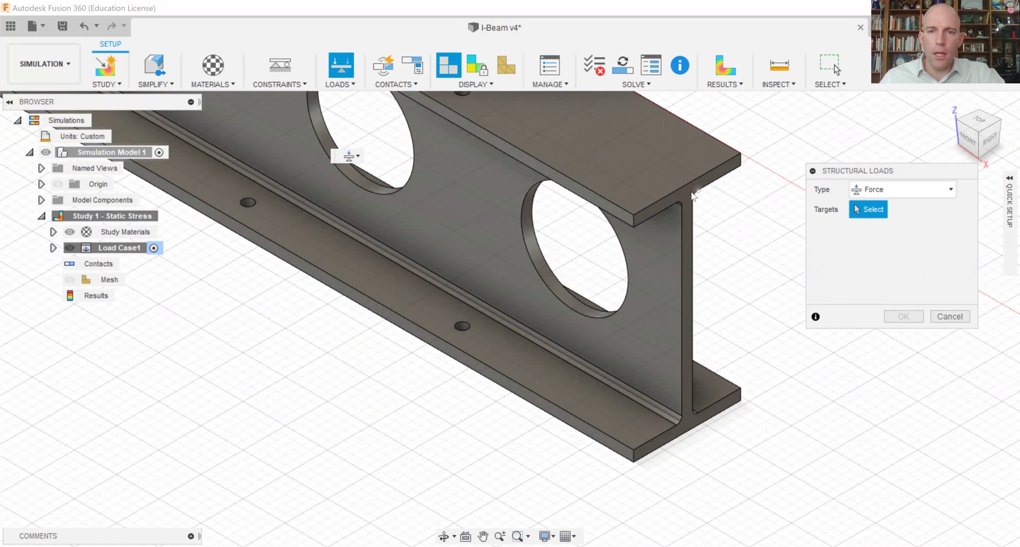
left_click(692, 196)
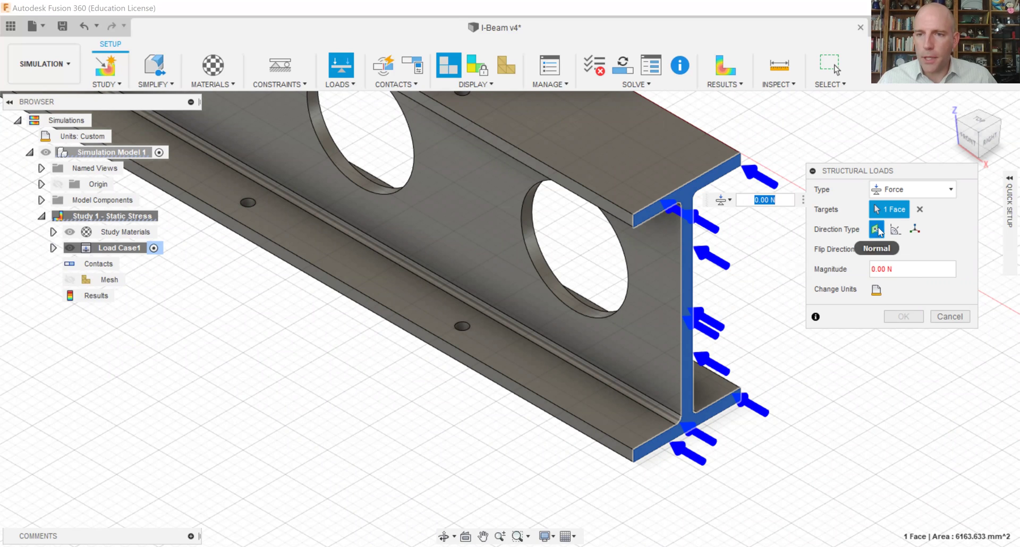
left_click(914, 230)
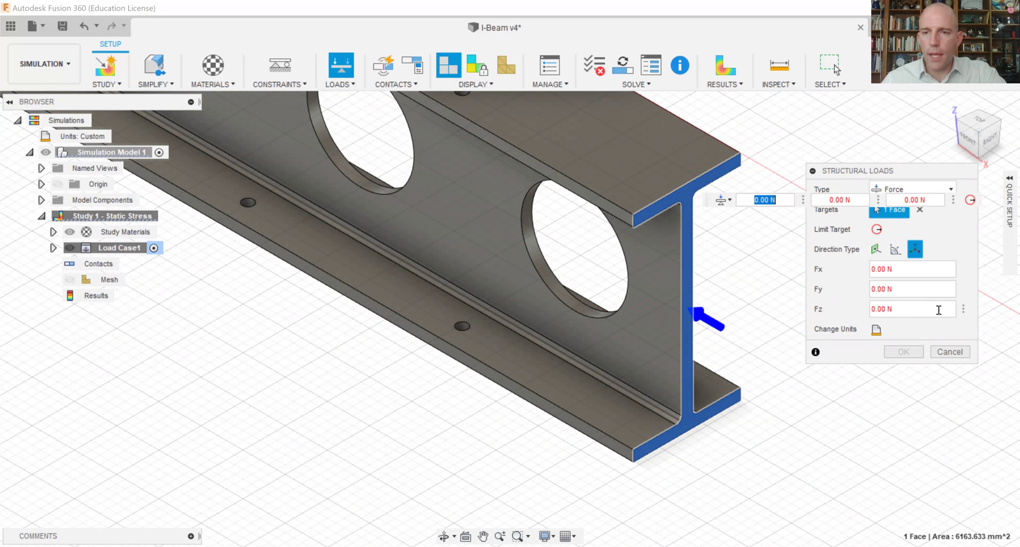
left_click(920, 309)
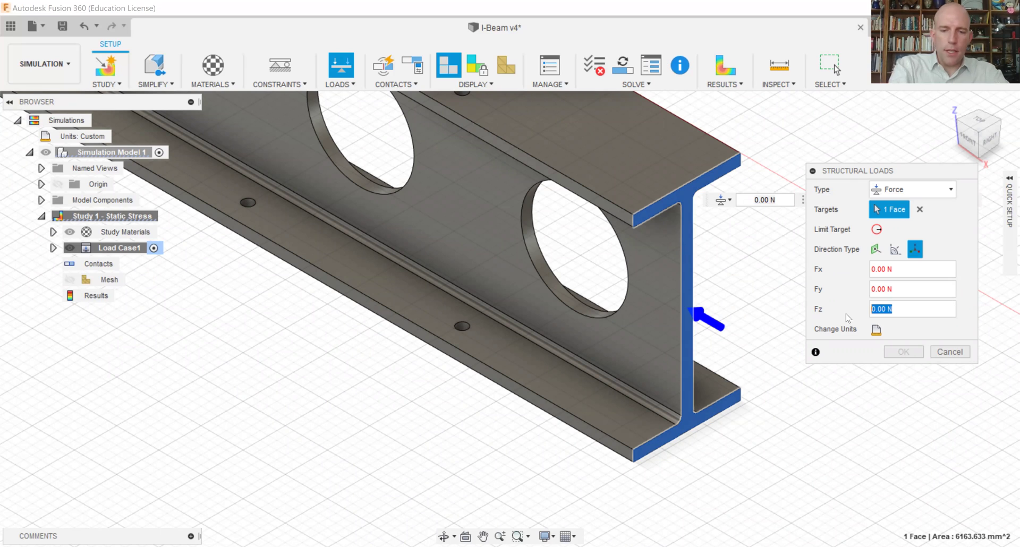
type("-5000")
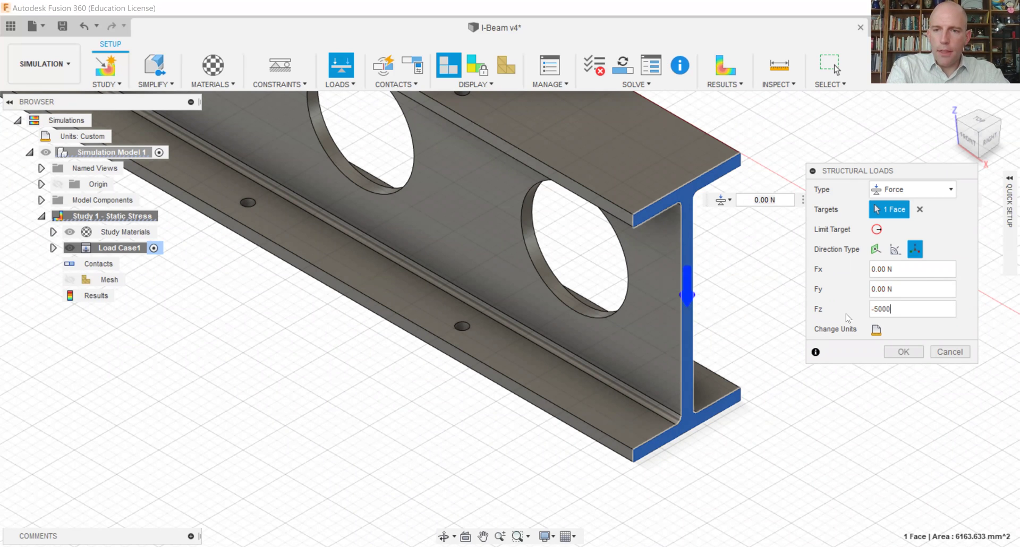
type(" lbf")
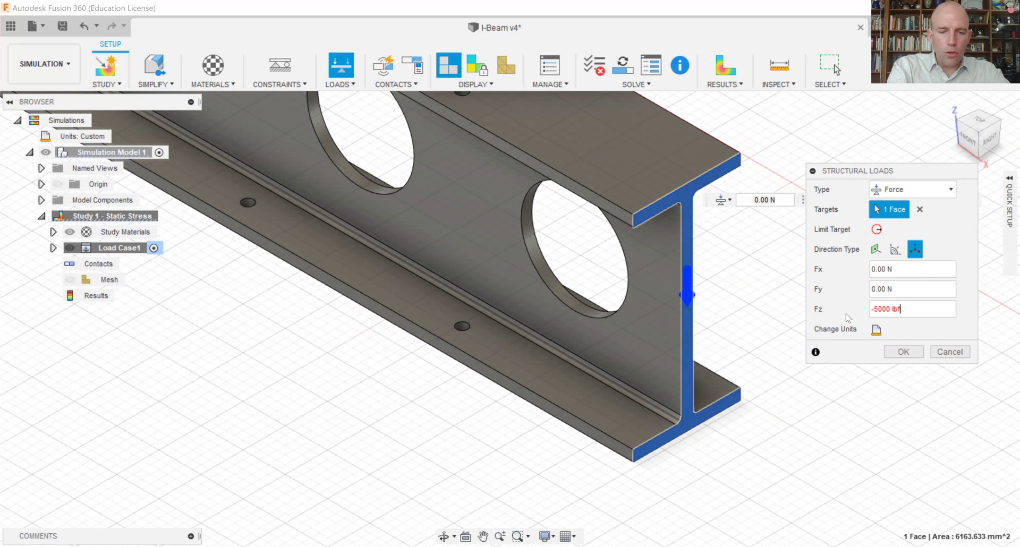
type("orce")
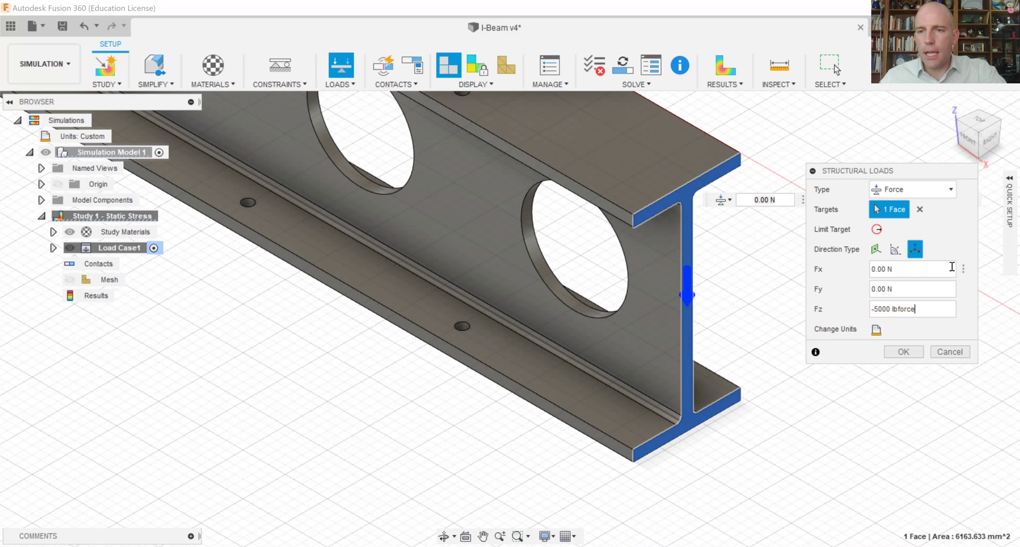
left_click(934, 268)
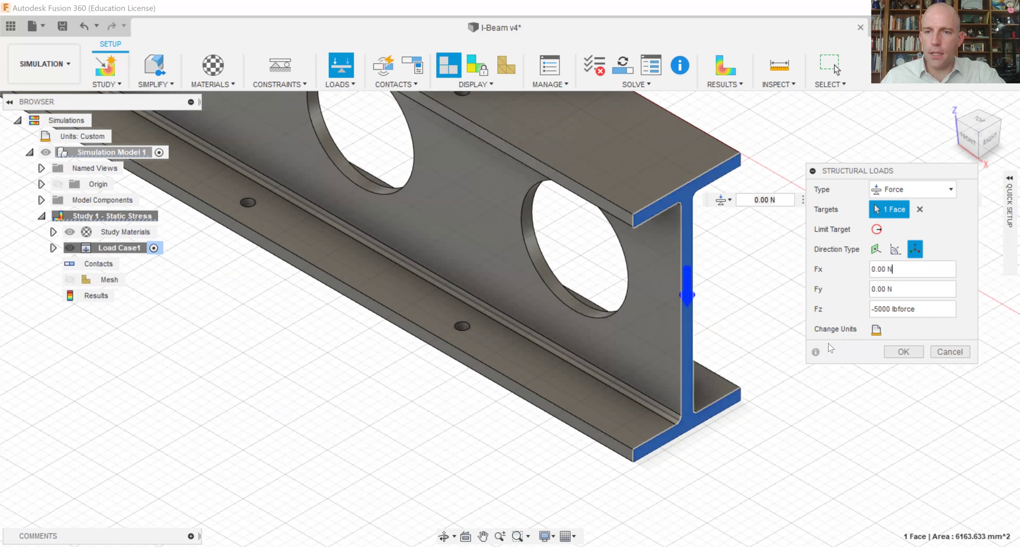
left_click(898, 352)
key("F6")
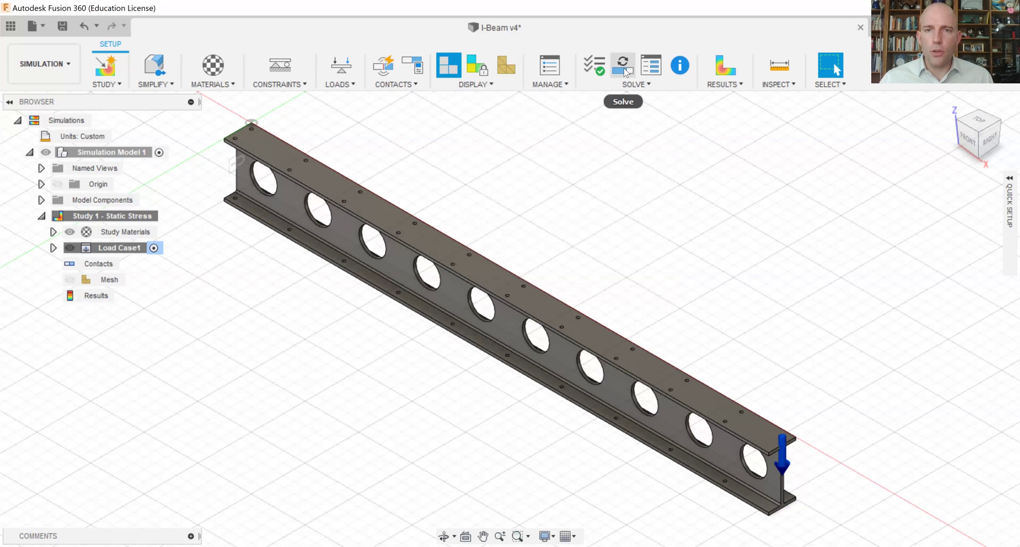
Compute the mesh for the beam and inspect its elements around the holes and web at the fixed end.
left_click(507, 71)
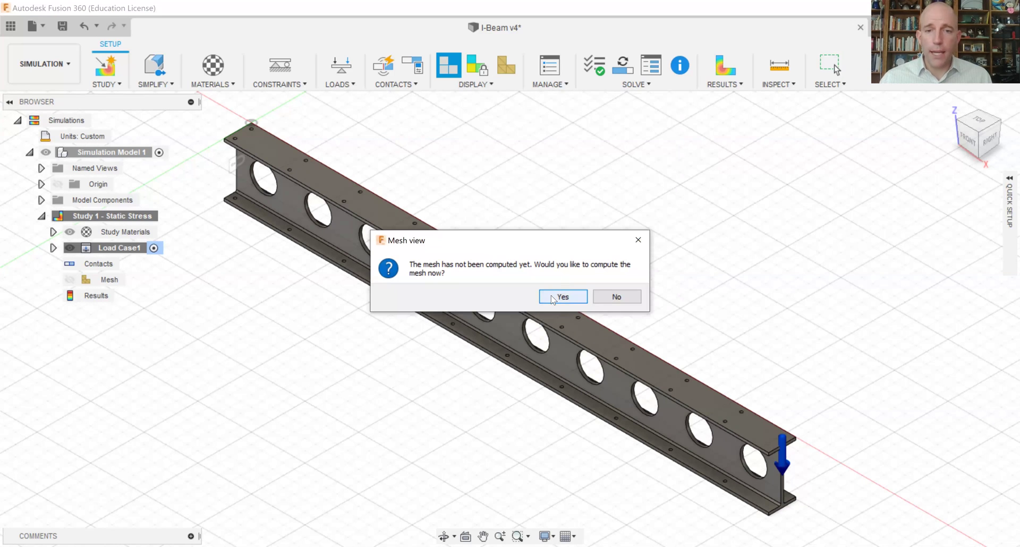
left_click(552, 299)
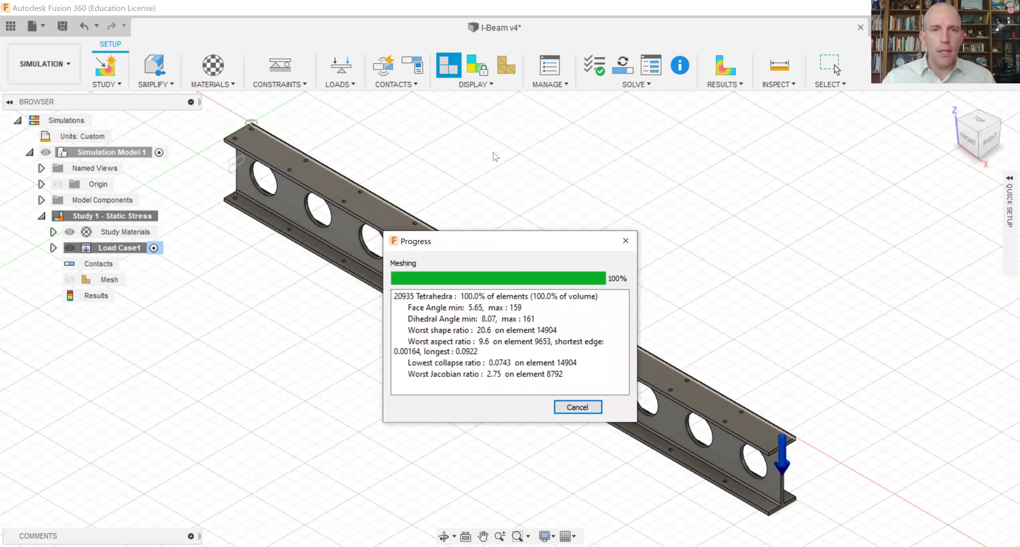
scroll(227, 136, "up", 10)
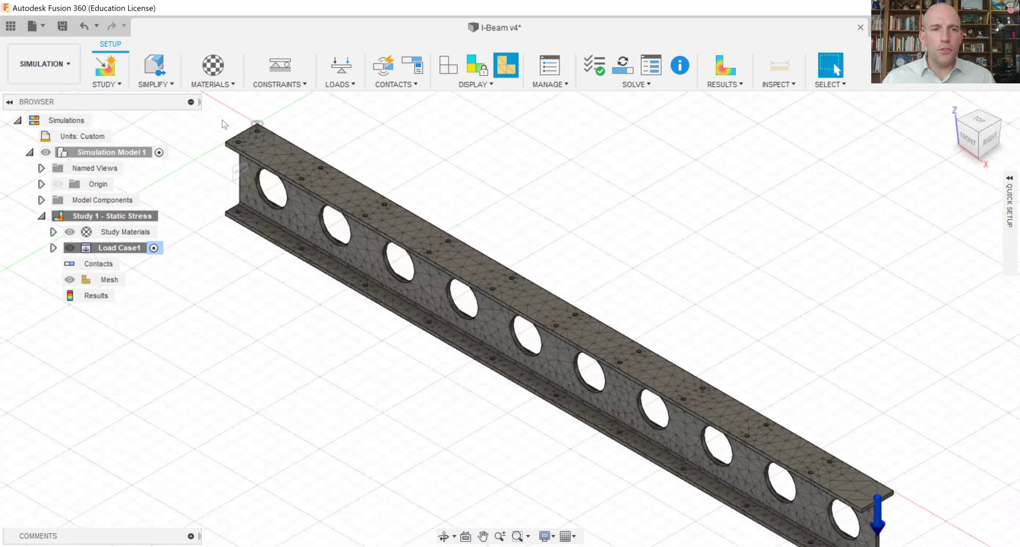
scroll(244, 133, "up", 2)
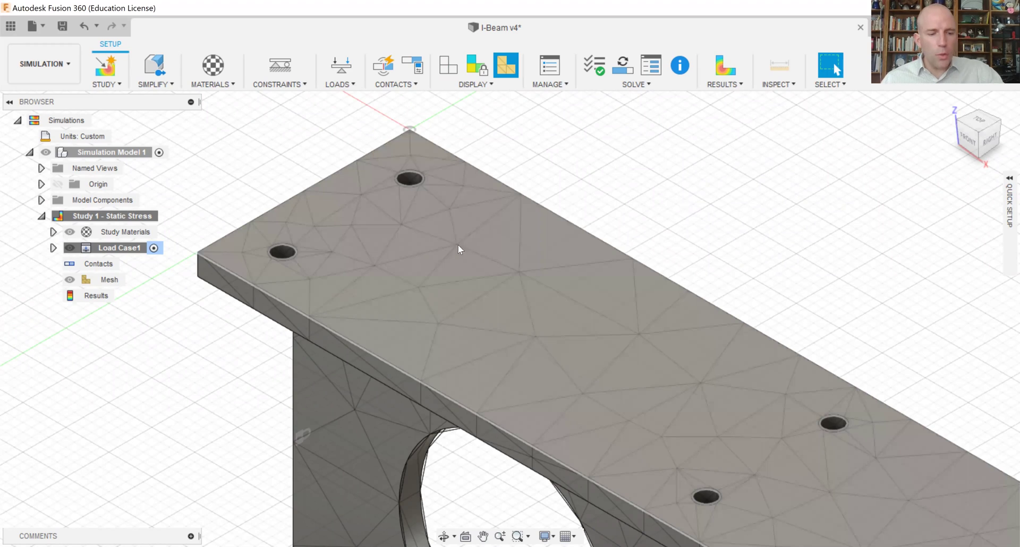
middle_click_drag(335, 350, 319, 487, "shift")
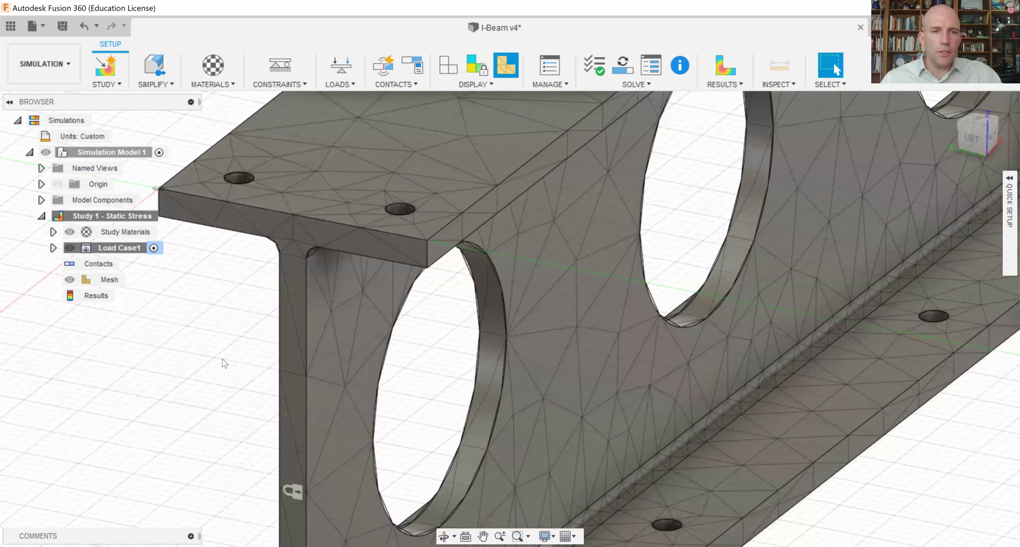
scroll(189, 324, "down", 4)
scroll(269, 409, "up", 3)
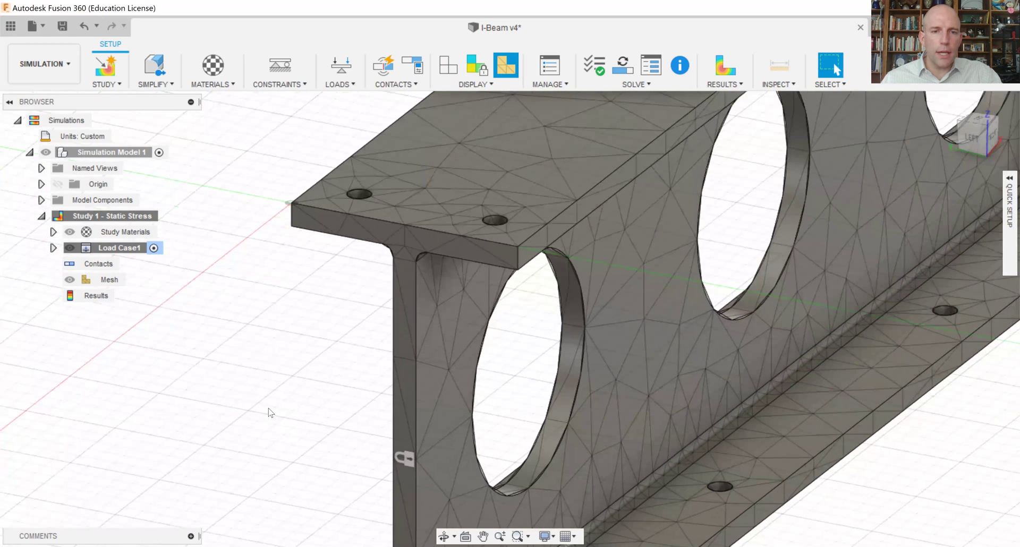
scroll(272, 408, "up", 1)
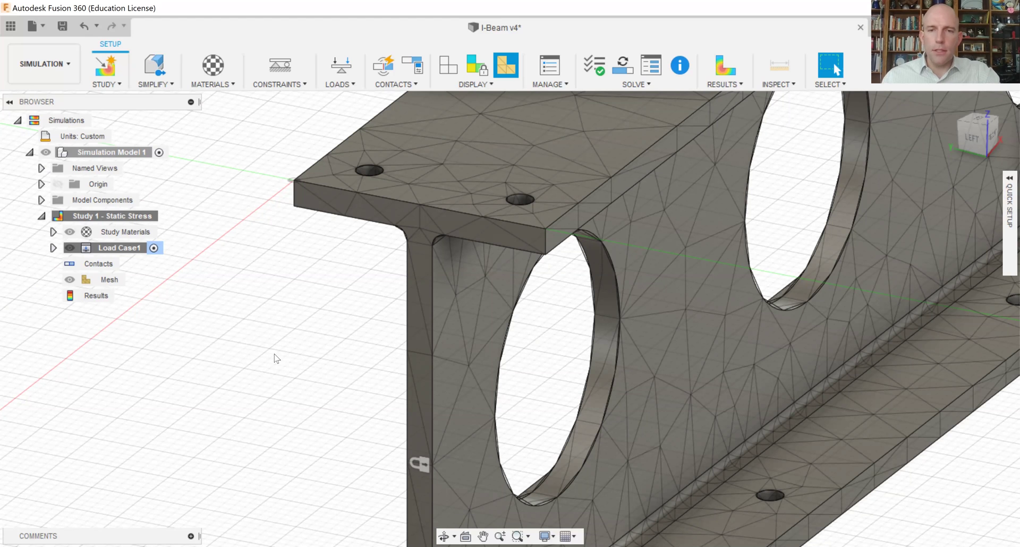
Examine the meshed beam's free end face and its force arrow in the right and angled views, ending in the home view.
left_click(993, 137)
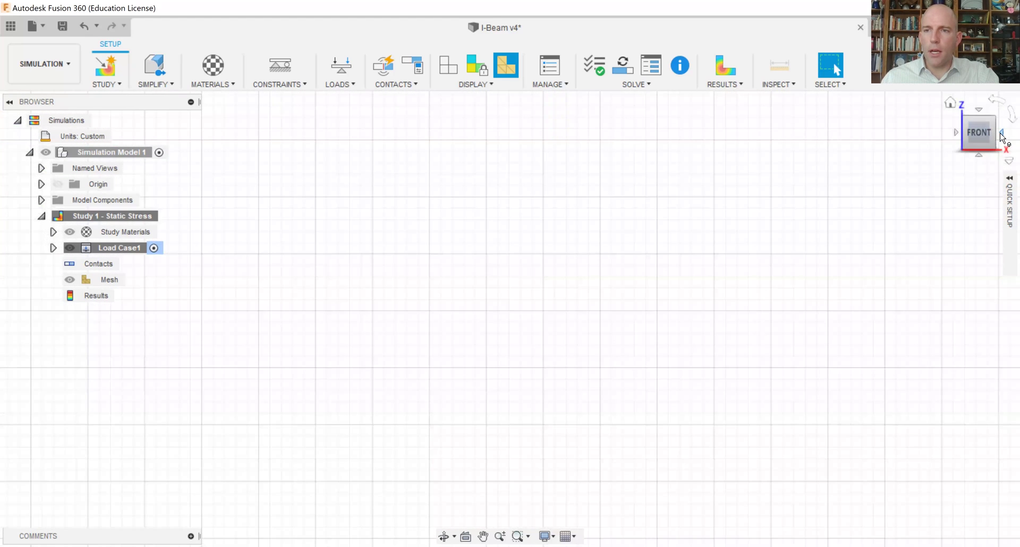
left_click(1001, 133)
scroll(821, 380, "down", 4)
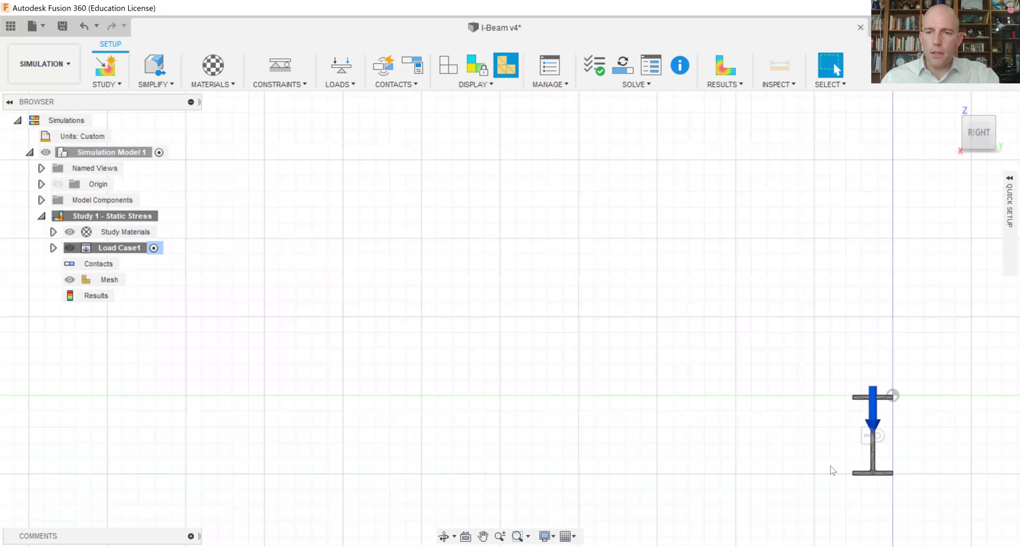
scroll(927, 398, "up", 1)
scroll(927, 398, "up", 5)
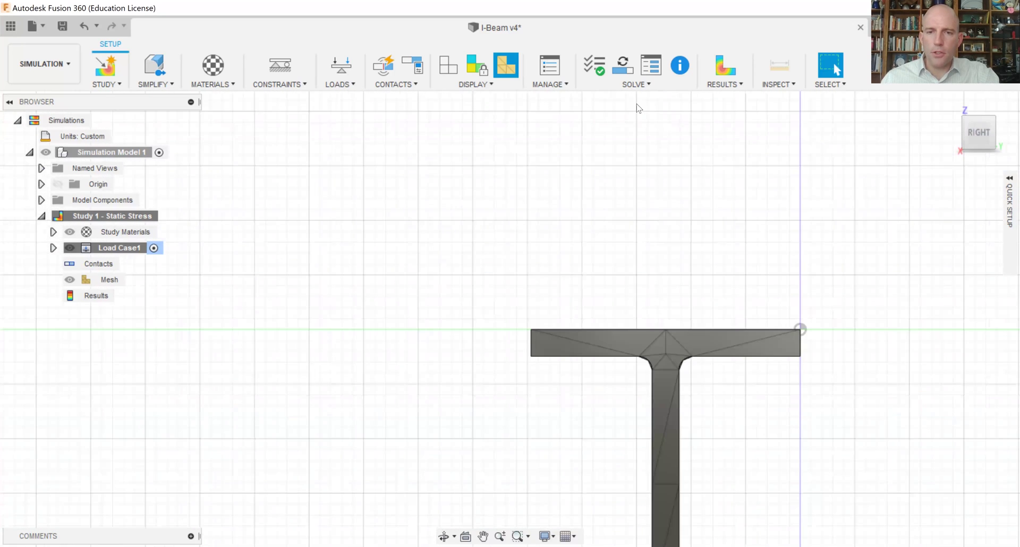
scroll(638, 108, "down", 3)
scroll(680, 343, "up", 2)
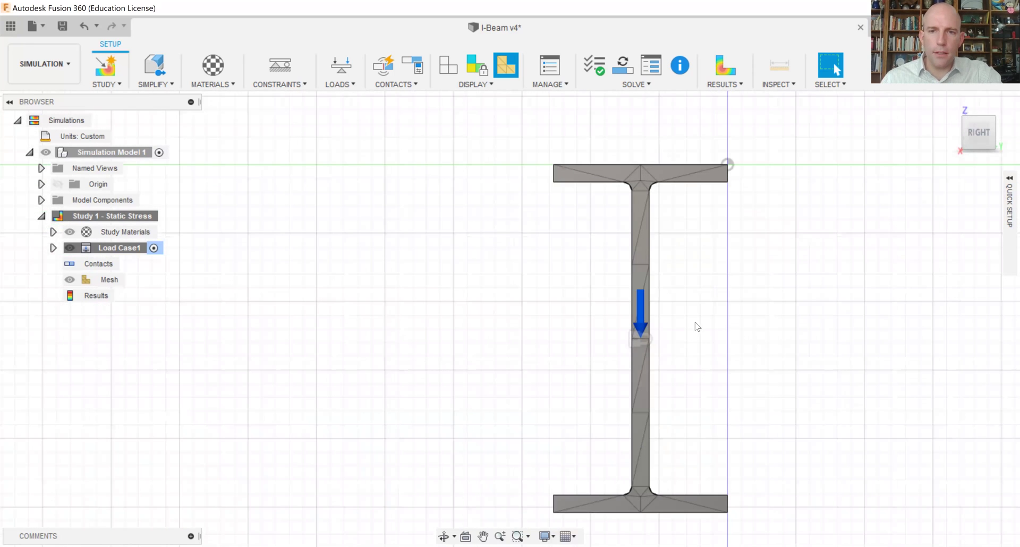
middle_click_drag(699, 342, 752, 346, "shift")
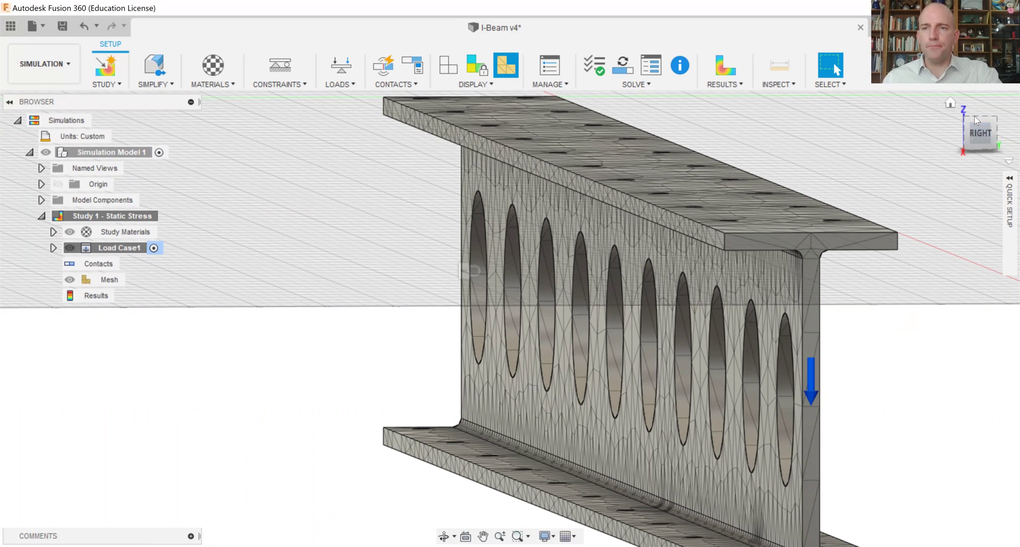
left_click(950, 103)
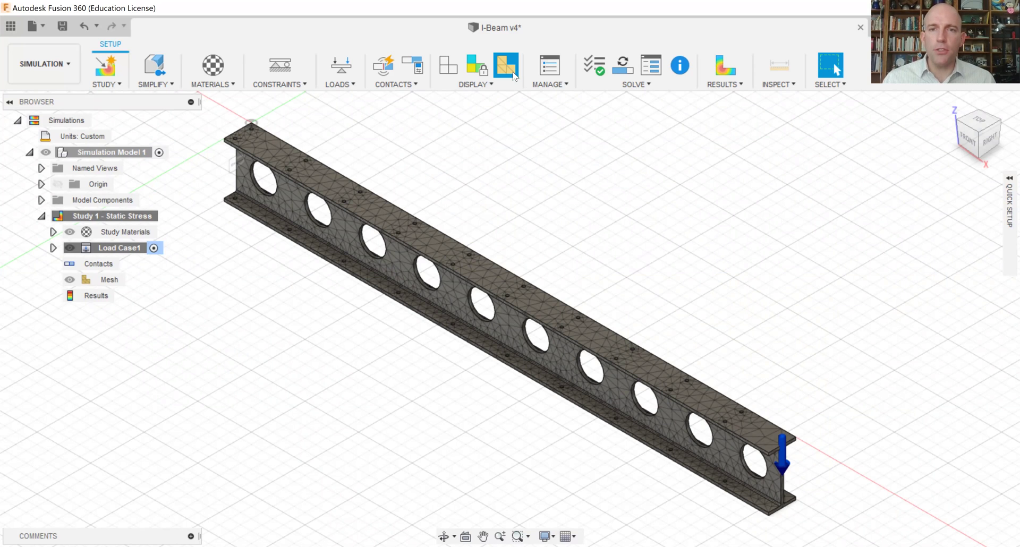
Solve Study 1 - Static Stress locally and close the job status and results details.
left_click(623, 65)
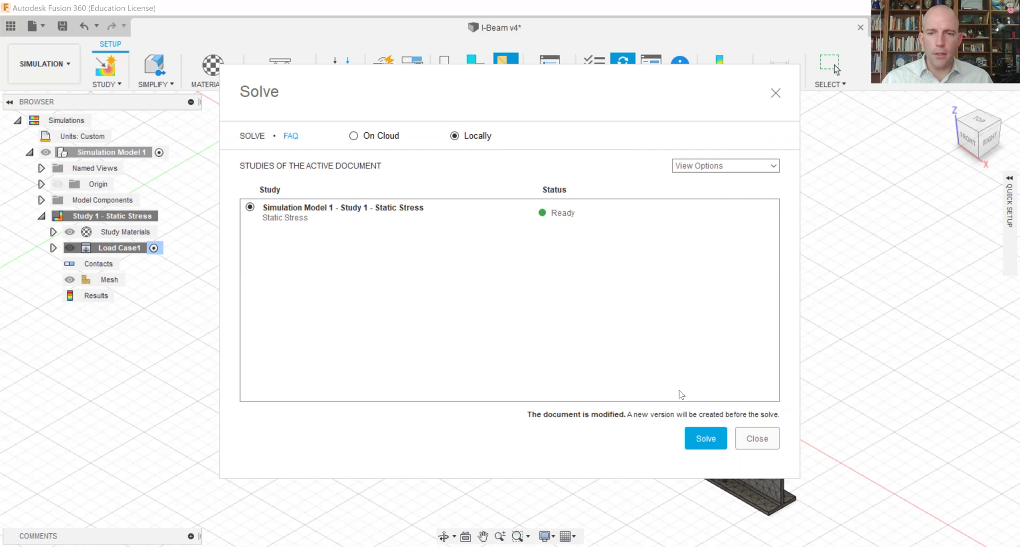
left_click(696, 439)
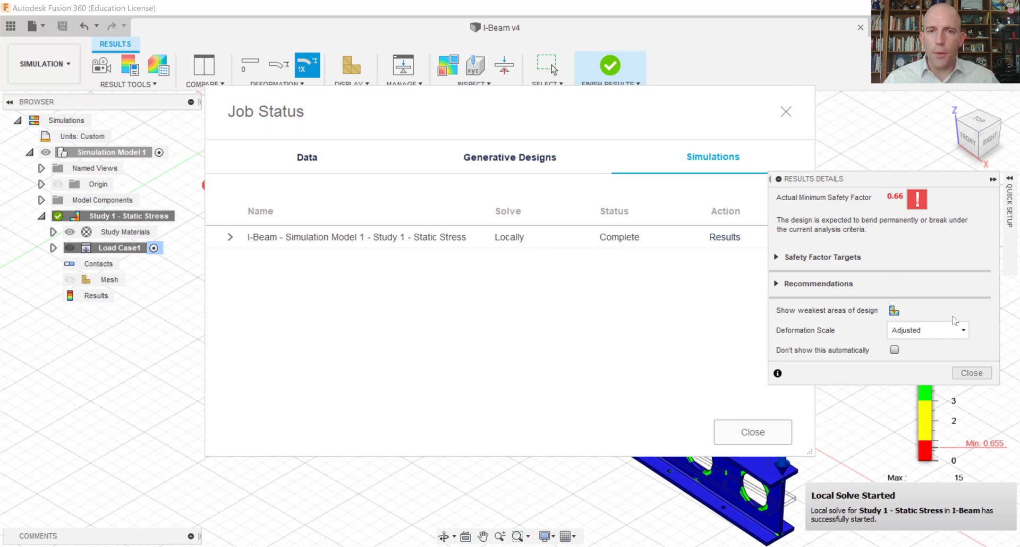
left_click(737, 445)
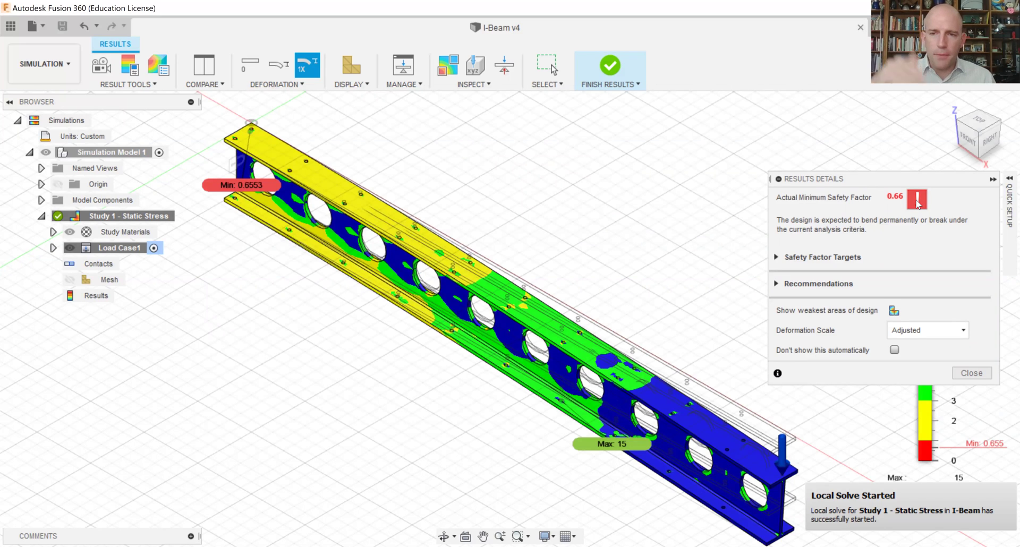
left_click(973, 375)
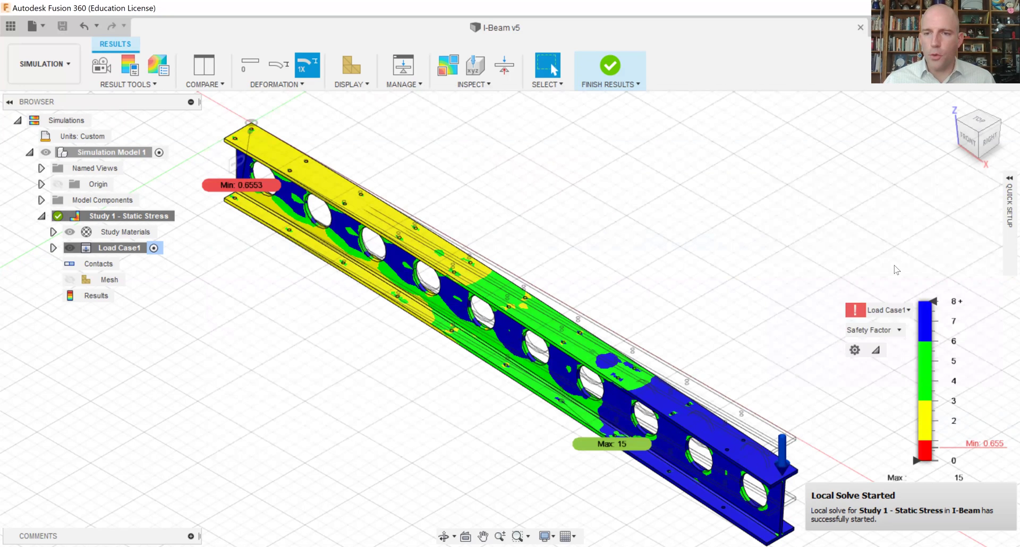
Switch the results to Stress and examine the beam's deflected shape and stress distribution in the front view, especially near the fixed end.
left_click(882, 337)
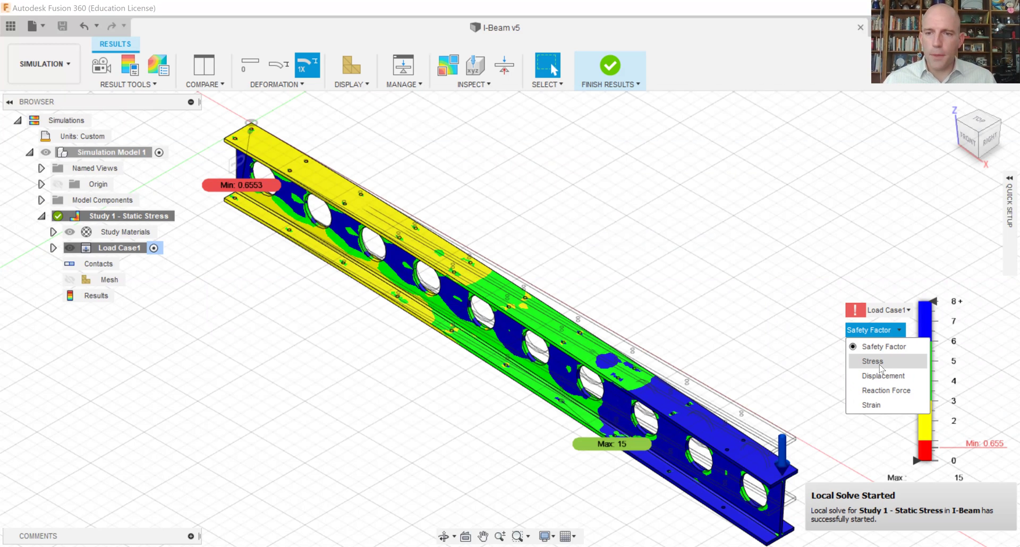
left_click(880, 367)
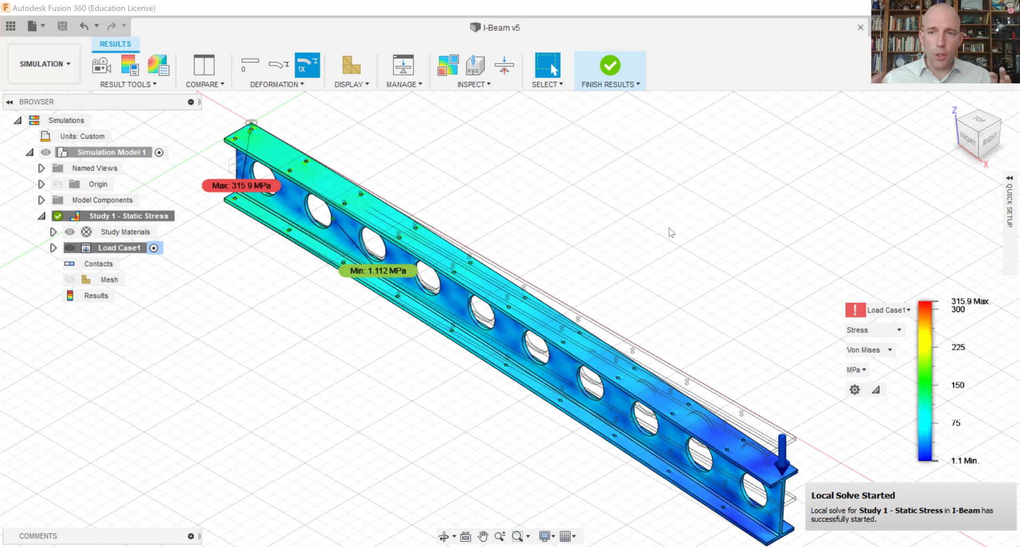
left_click(966, 145)
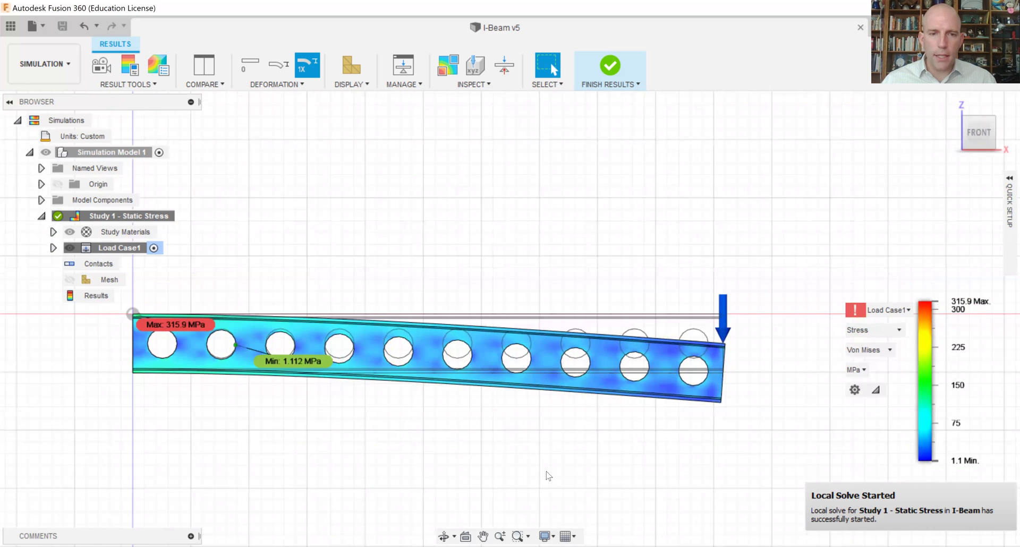
scroll(88, 413, "up", 3)
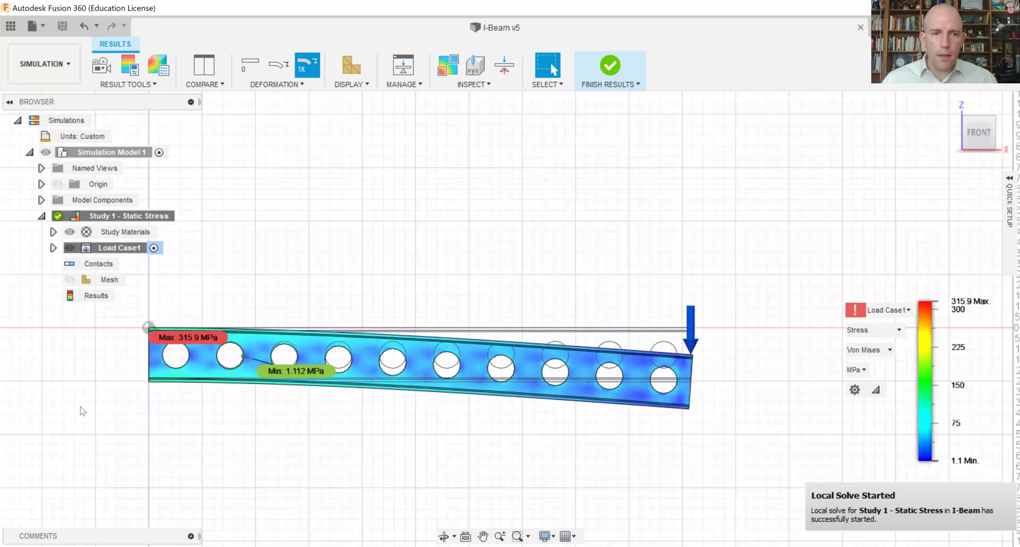
scroll(101, 410, "down", 1)
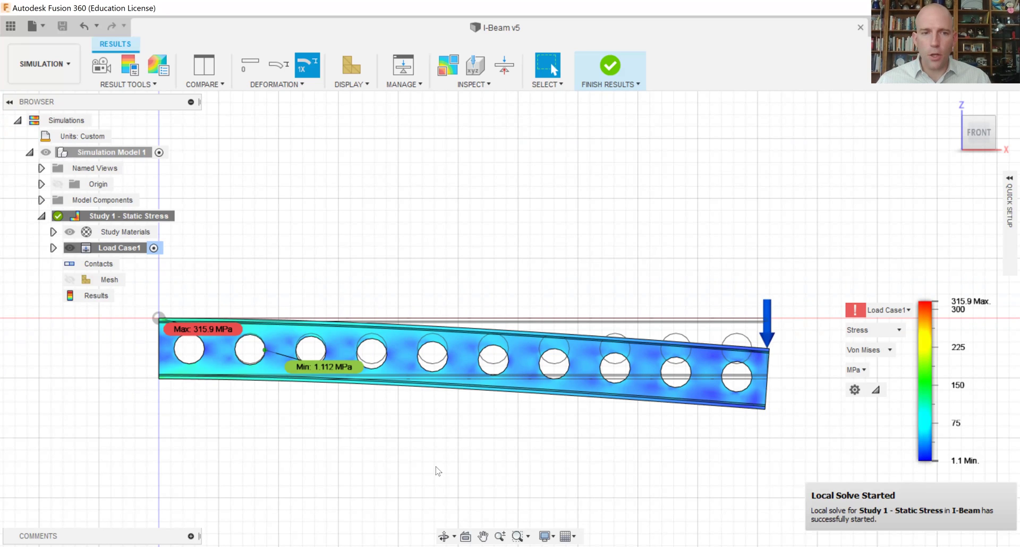
scroll(119, 345, "down", 3)
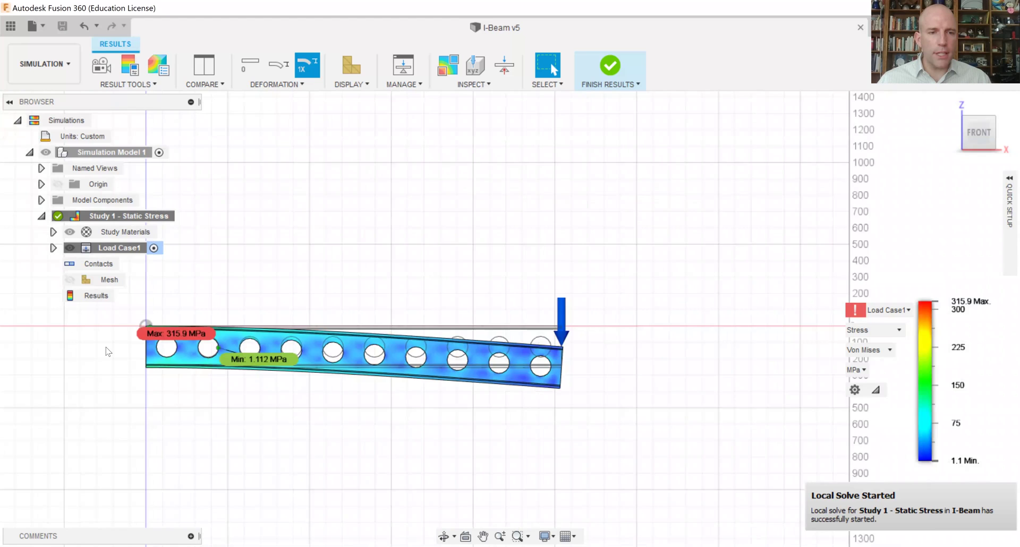
scroll(117, 353, "up", 6)
scroll(118, 355, "up", 2)
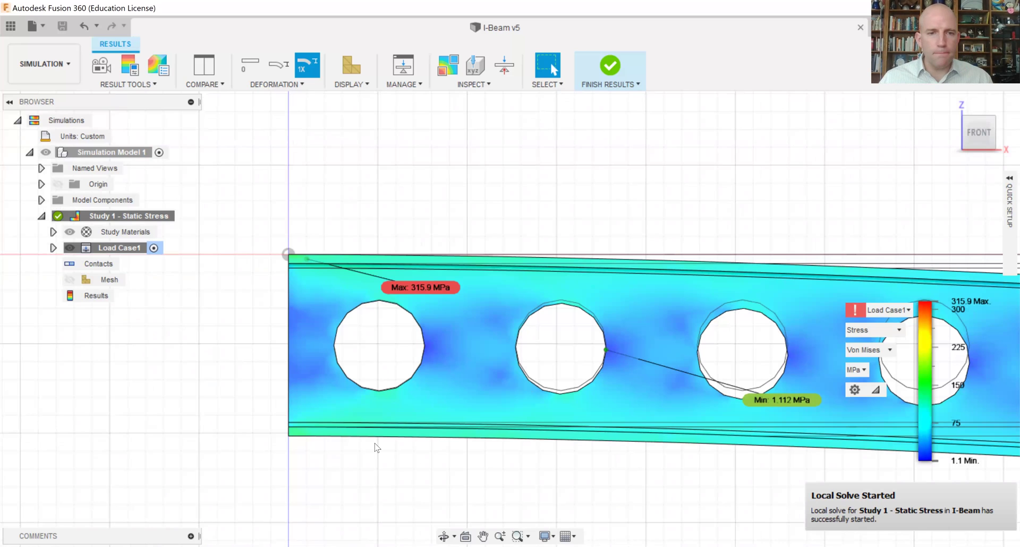
scroll(247, 417, "up", 1)
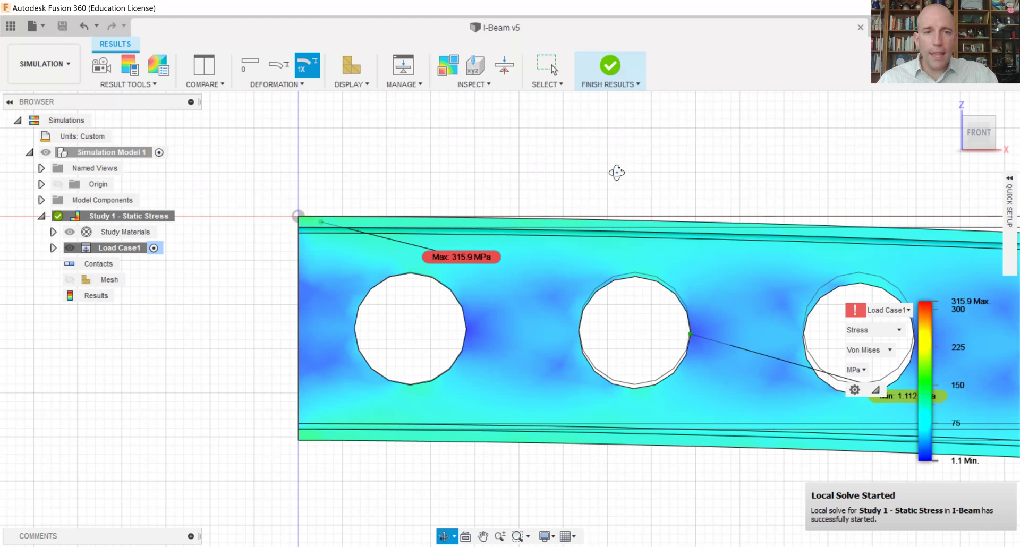
Examine the stress concentrations around the small holes in the upper flange at the fixed end.
middle_click_drag(614, 171, 534, 131, "shift")
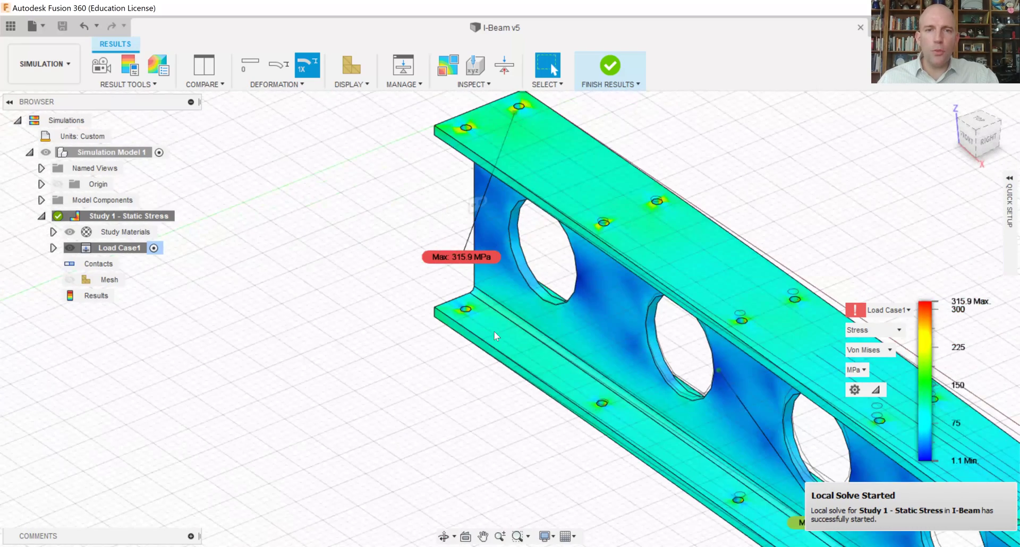
scroll(502, 297, "down", 2)
scroll(509, 263, "up", 5)
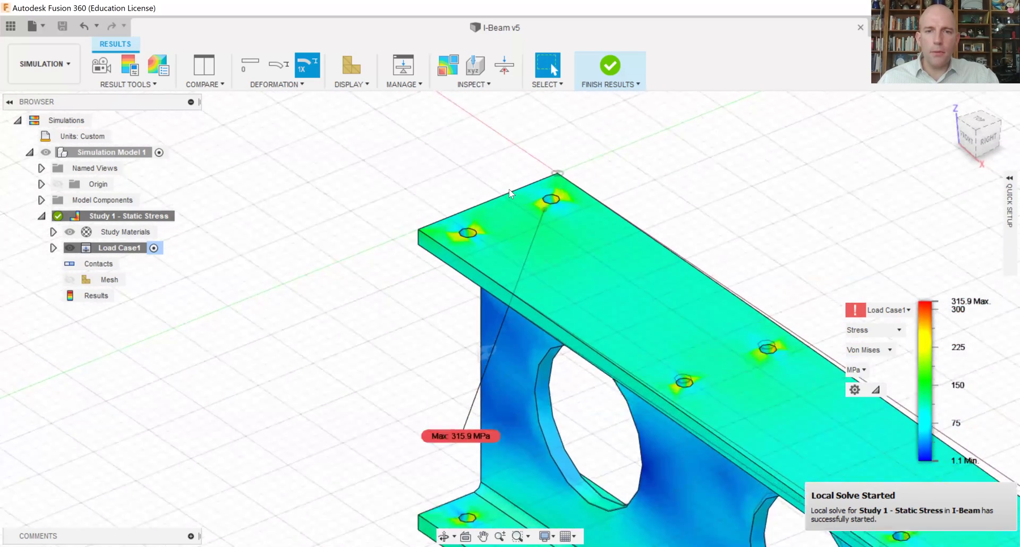
scroll(509, 194, "up", 3)
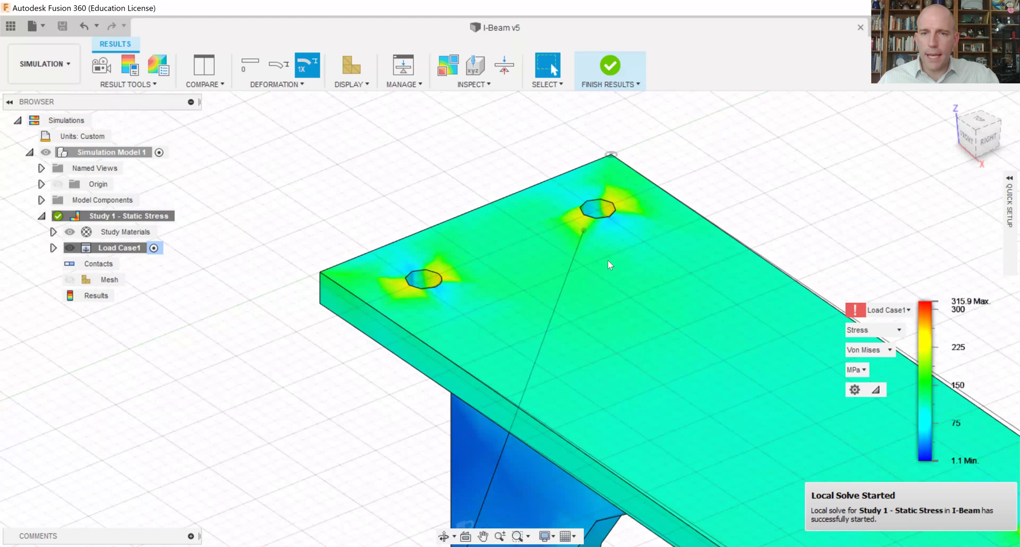
scroll(687, 166, "down", 1)
scroll(237, 332, "down", 1)
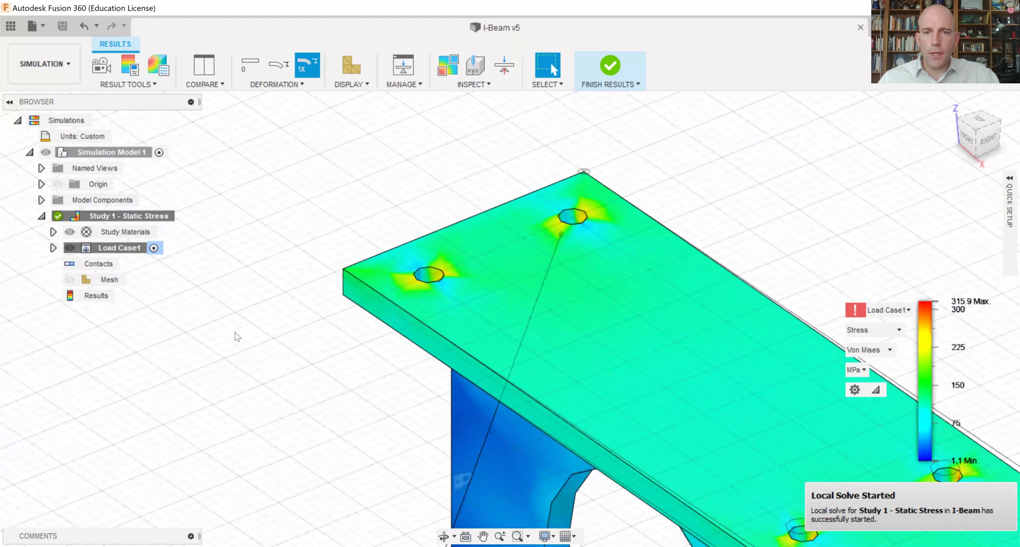
scroll(237, 336, "down", 1)
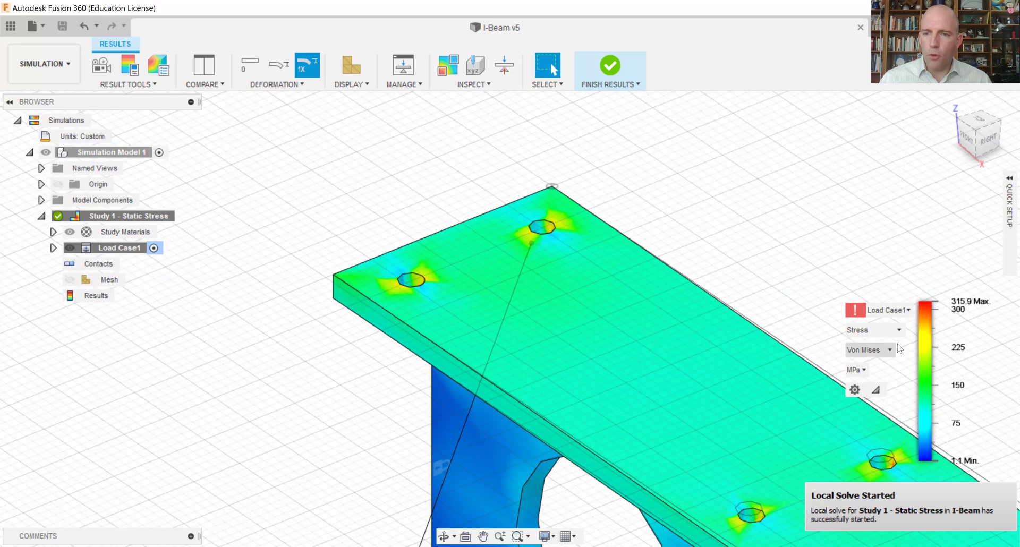
Set the stress result units to psi and inspect the stress colours around the two flange holes nearest the fixed end.
mouse_move(928, 465)
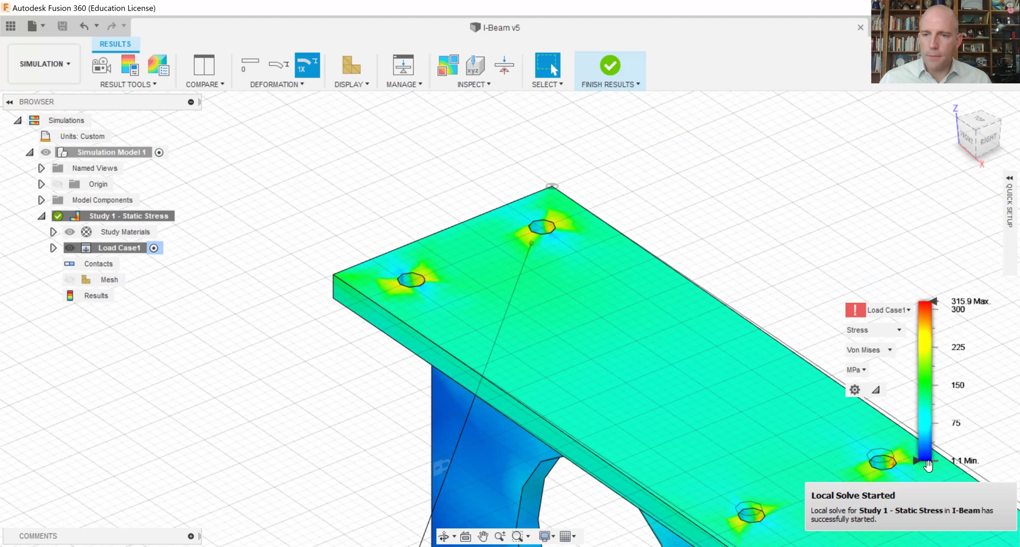
left_click(855, 372)
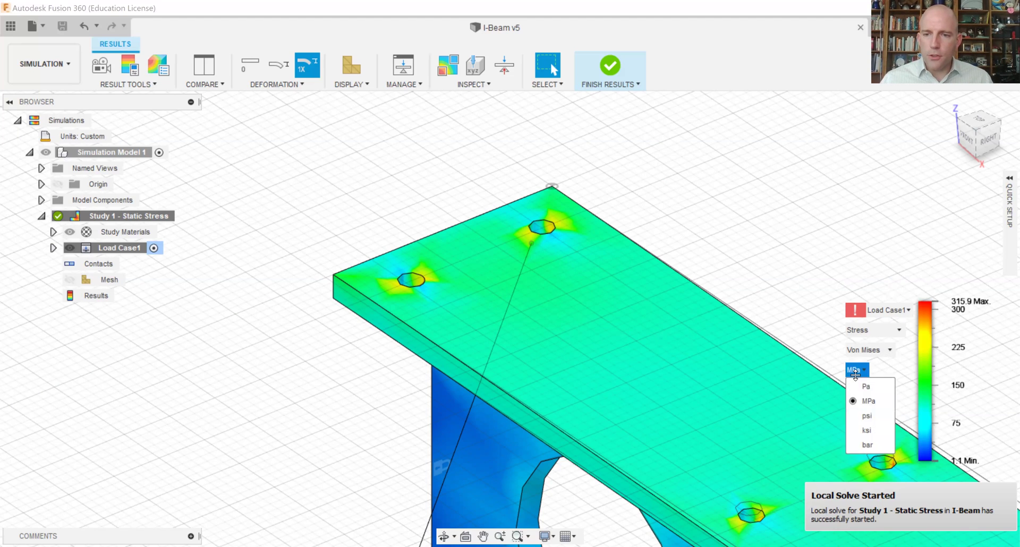
left_click(865, 417)
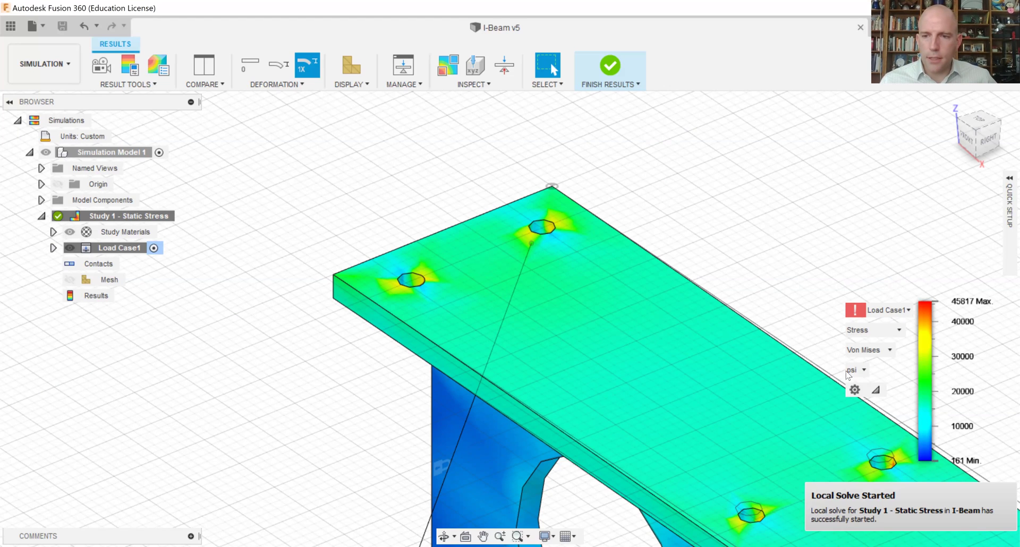
mouse_move(924, 393)
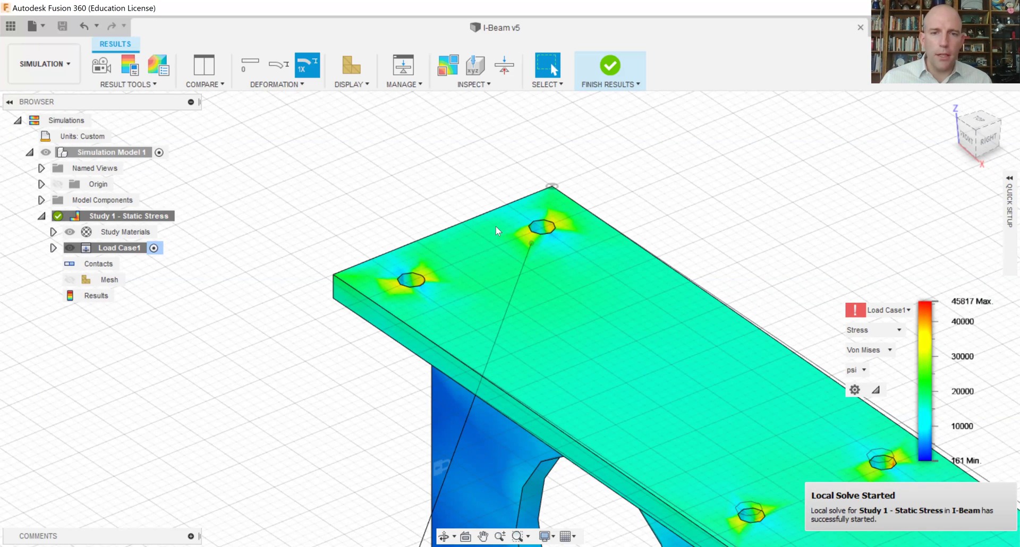
scroll(528, 215, "up", 5)
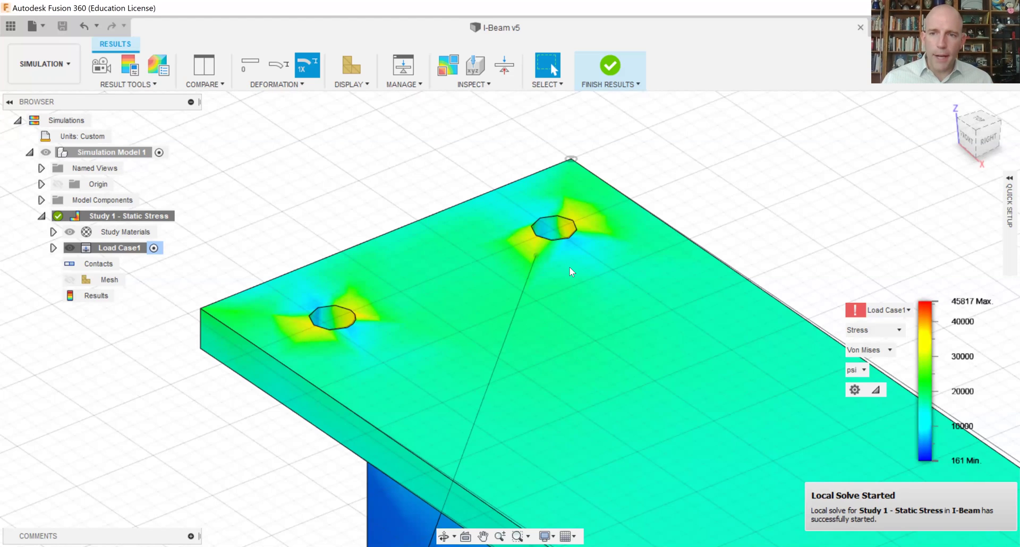
Finish the results and reduce the study's model-based average element size to about a quarter of the way along the 1%–10% range.
left_click(610, 66)
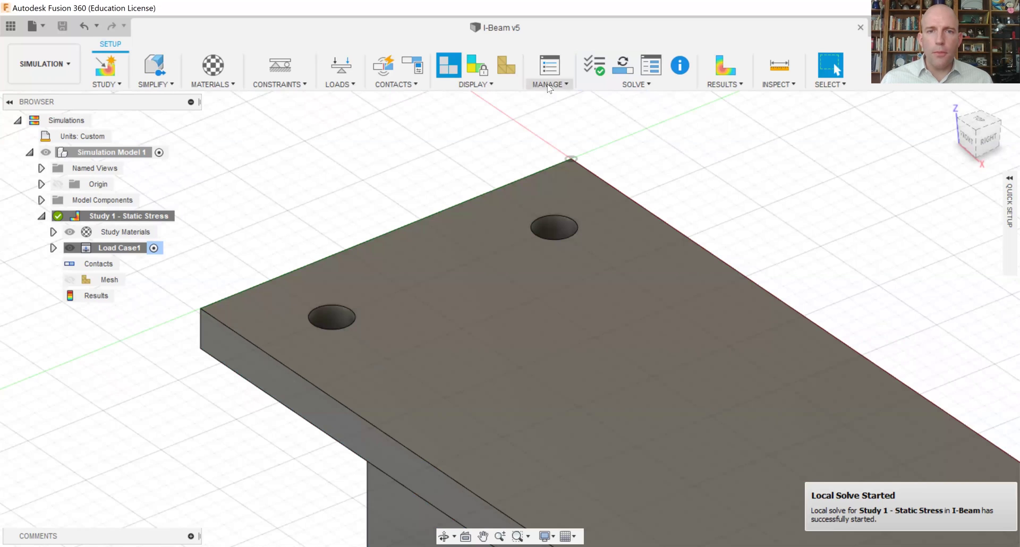
left_click(549, 85)
left_click(554, 100)
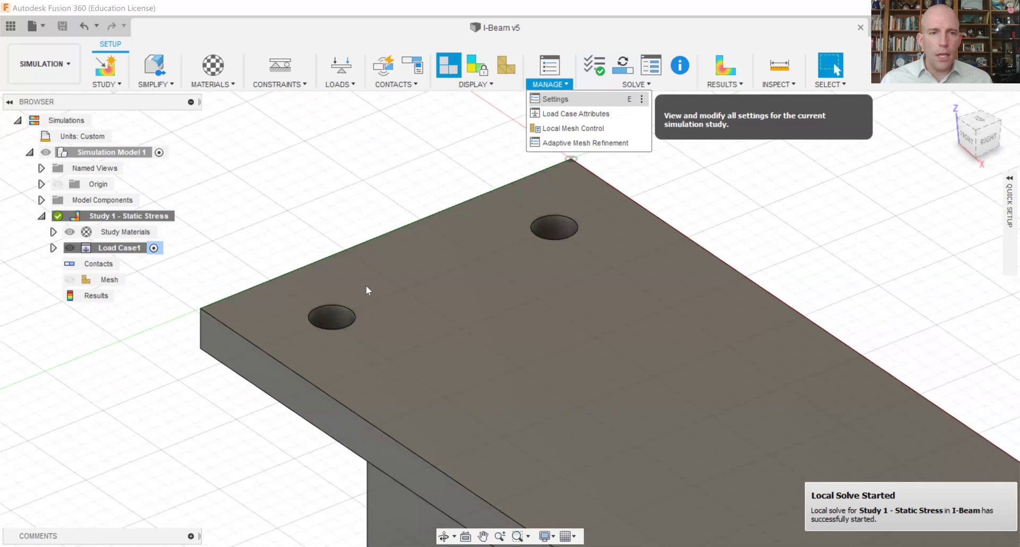
left_click(263, 229)
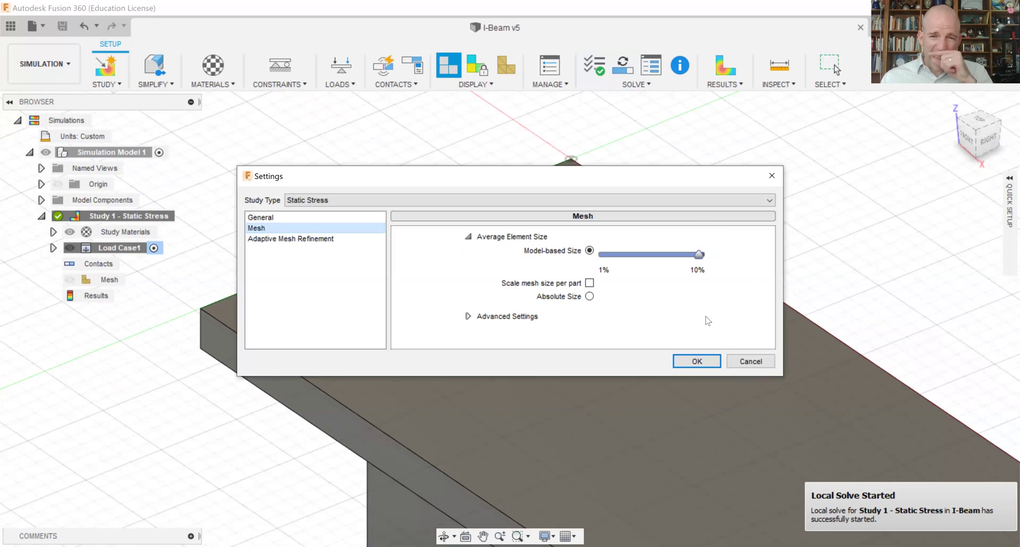
left_click_drag(700, 258, 626, 258)
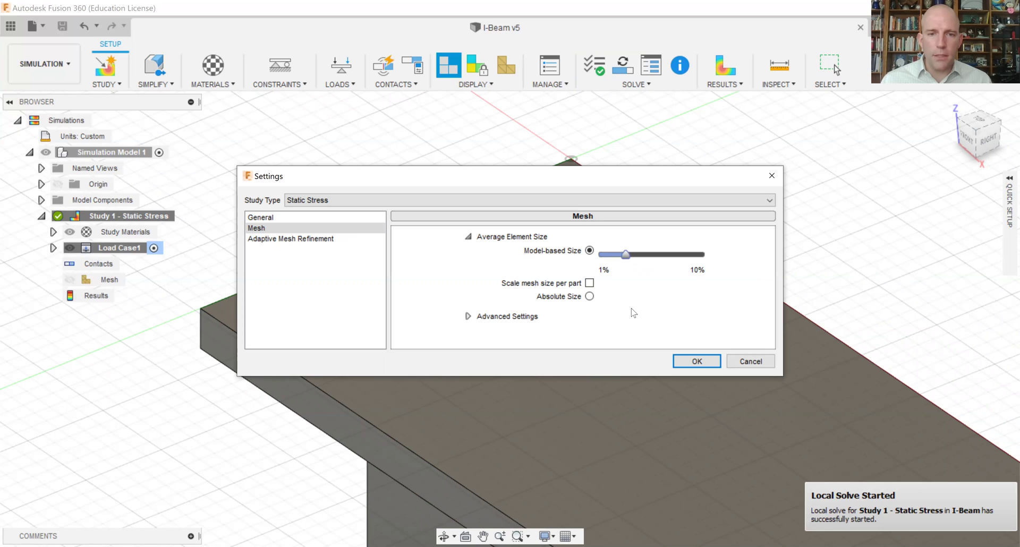
Set the study's adaptive mesh refinement to High, with Von Mises Stress as the baseline accuracy result, and apply the settings.
left_click(308, 240)
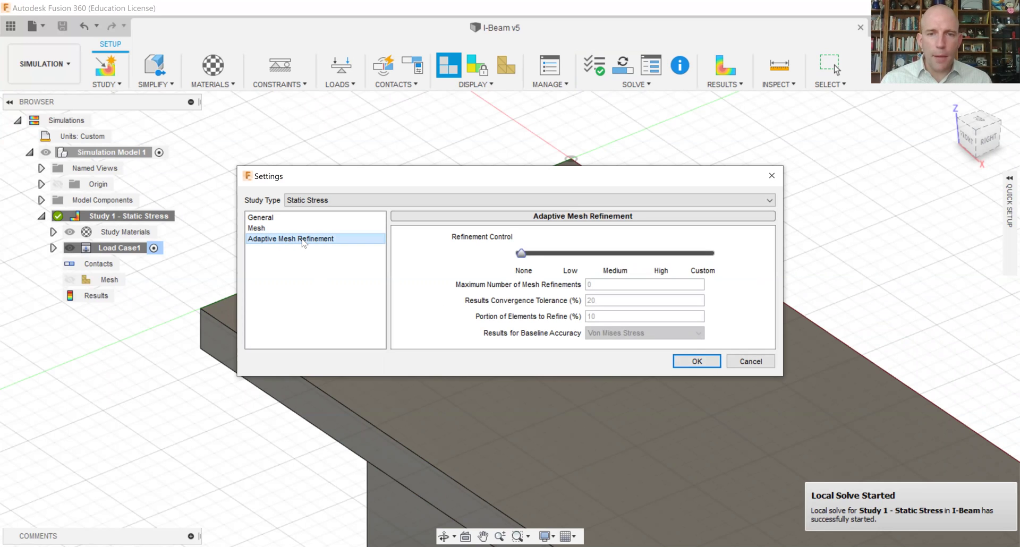
left_click_drag(521, 254, 655, 258)
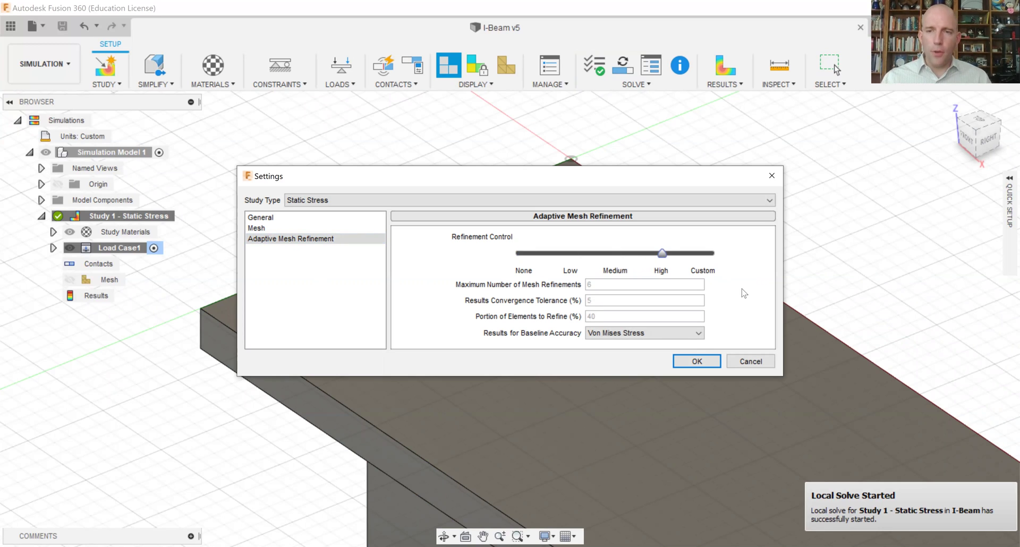
left_click(265, 228)
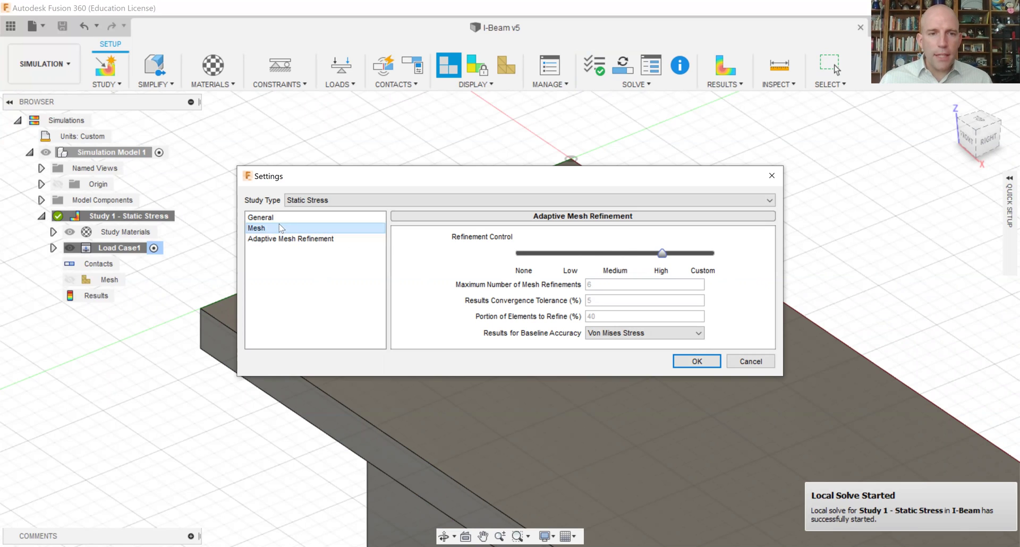
left_click(286, 239)
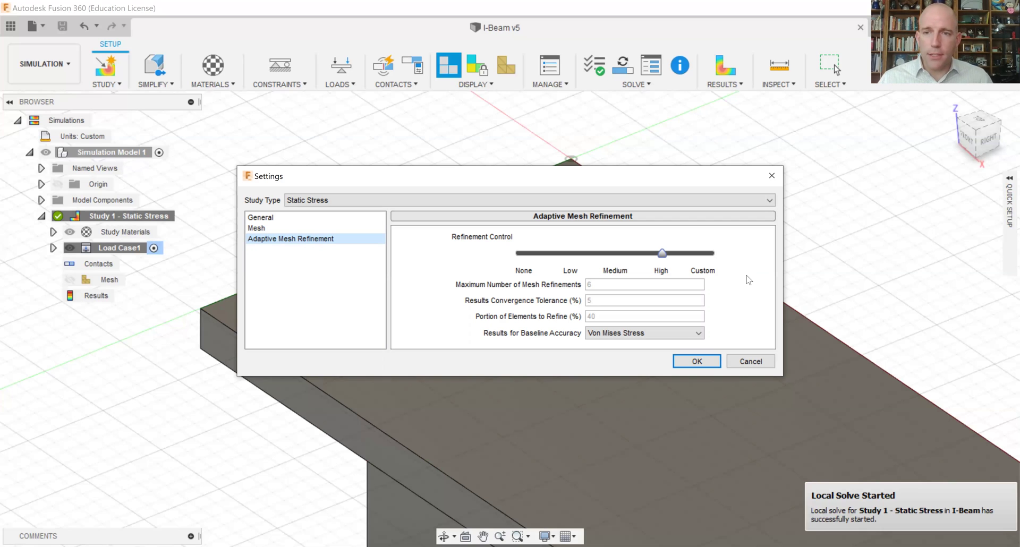
left_click(707, 364)
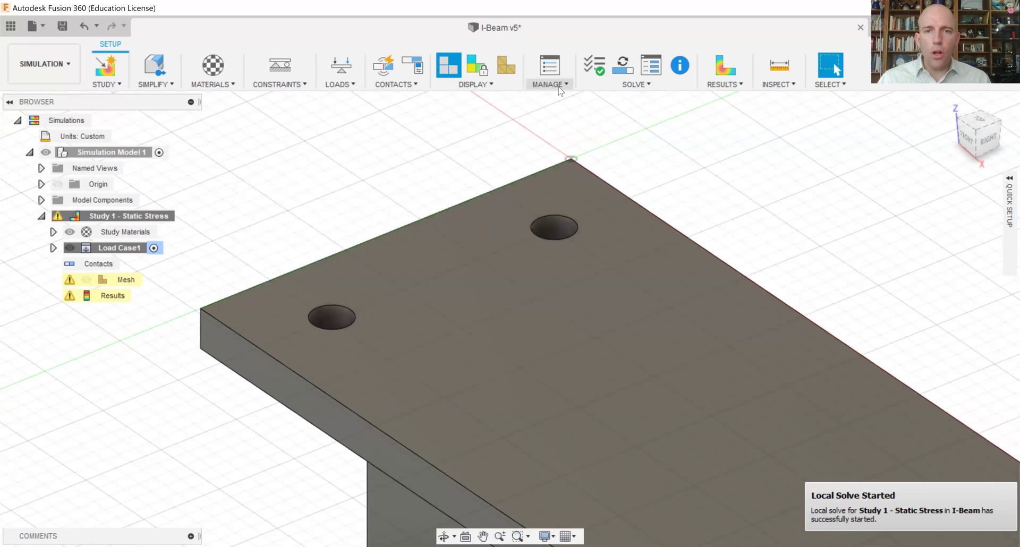
Add a local mesh control to the inner faces of the two flange holes nearest the fixed end, with a fine 0.767 mm element length.
left_click(559, 86)
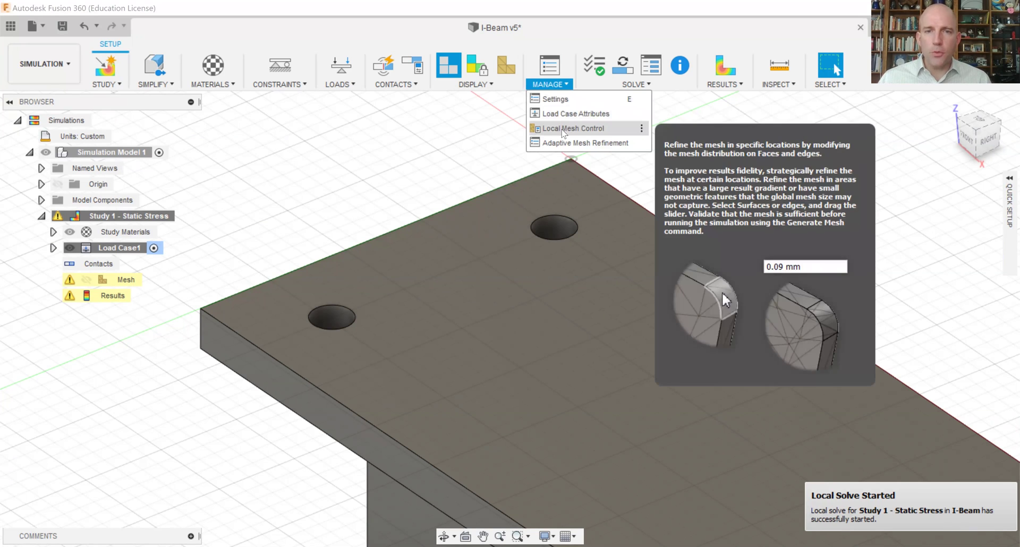
left_click(562, 130)
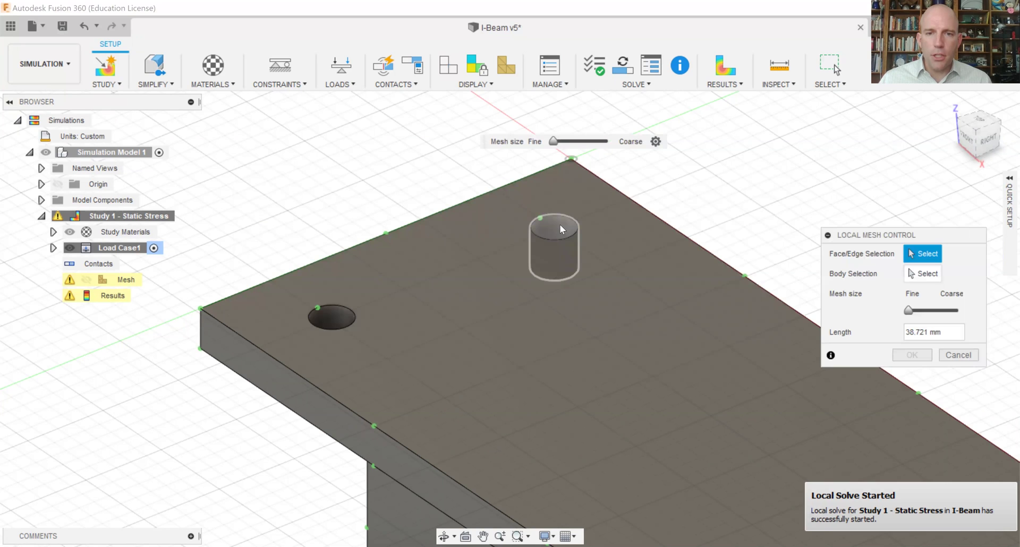
left_click(562, 229)
left_click(336, 318)
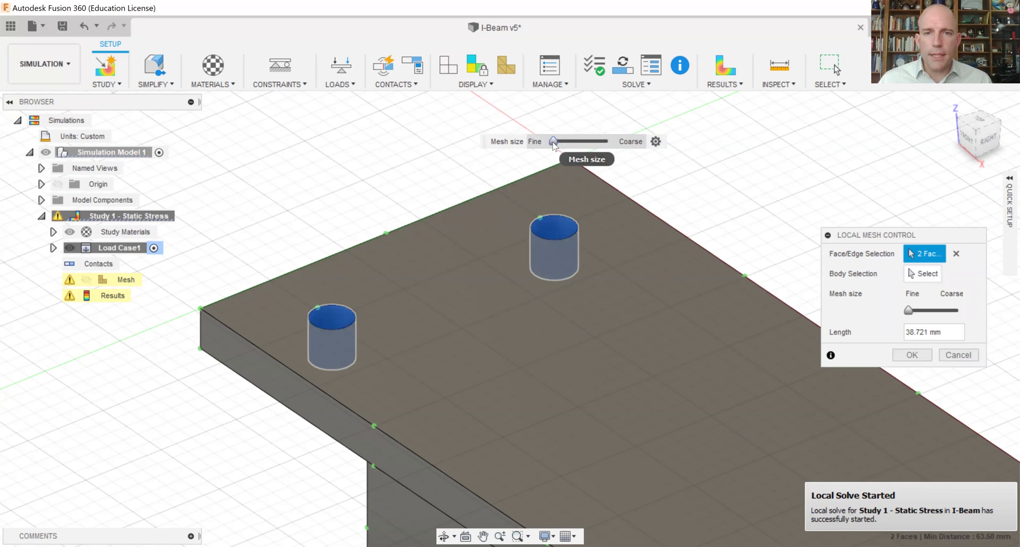
left_click(554, 142)
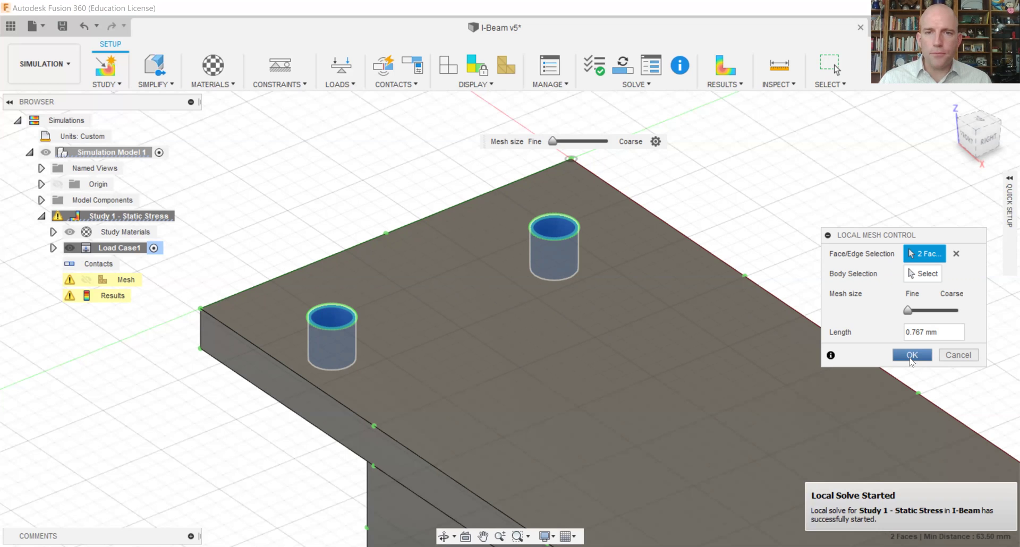
left_click(912, 357)
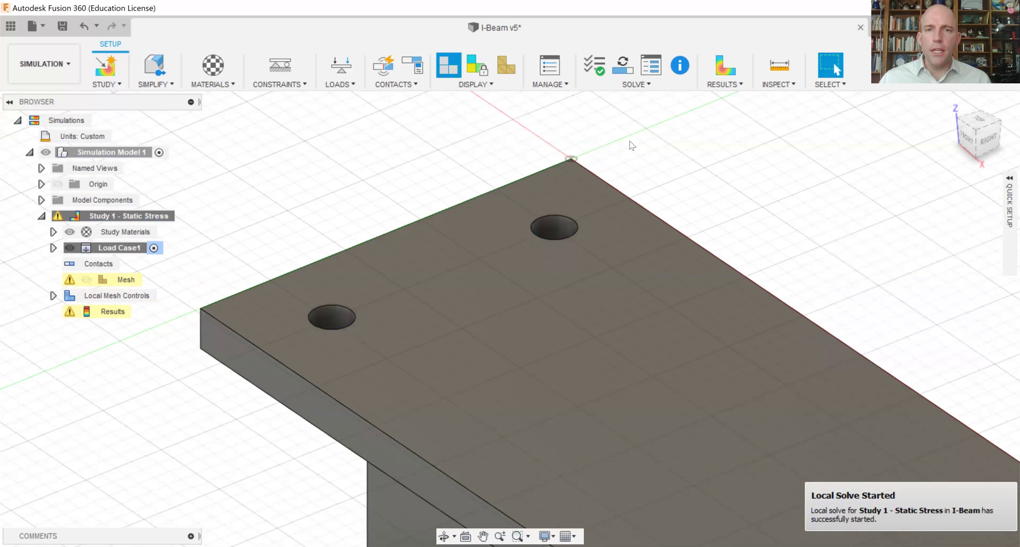
Solve the static stress study locally with the refined mesh and dismiss the results details and job status.
left_click(627, 67)
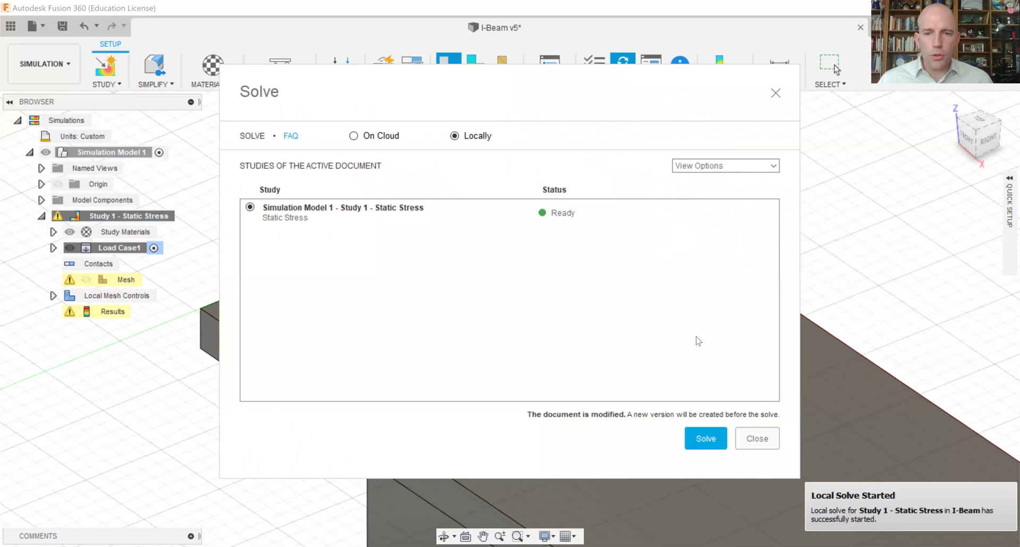
left_click(715, 438)
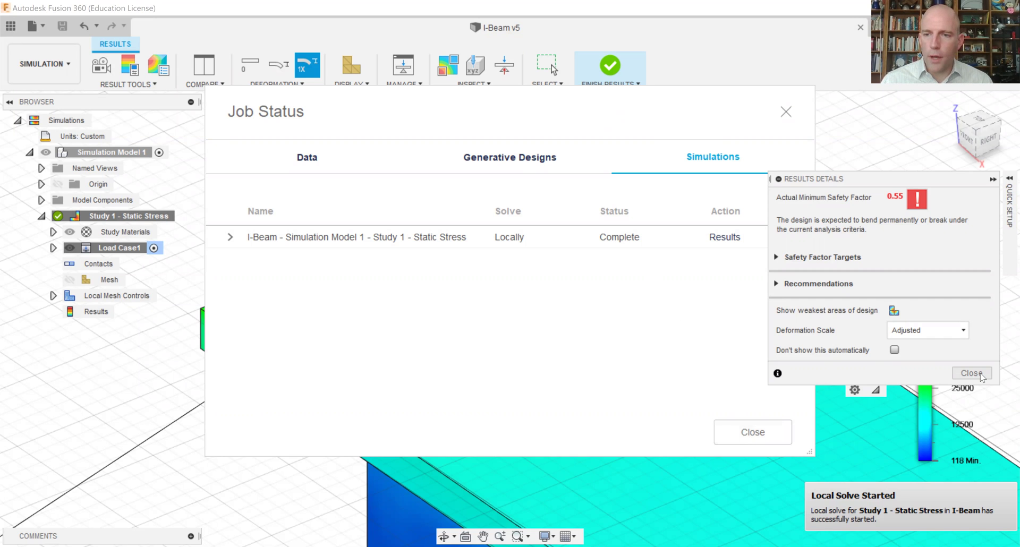
key("Escape")
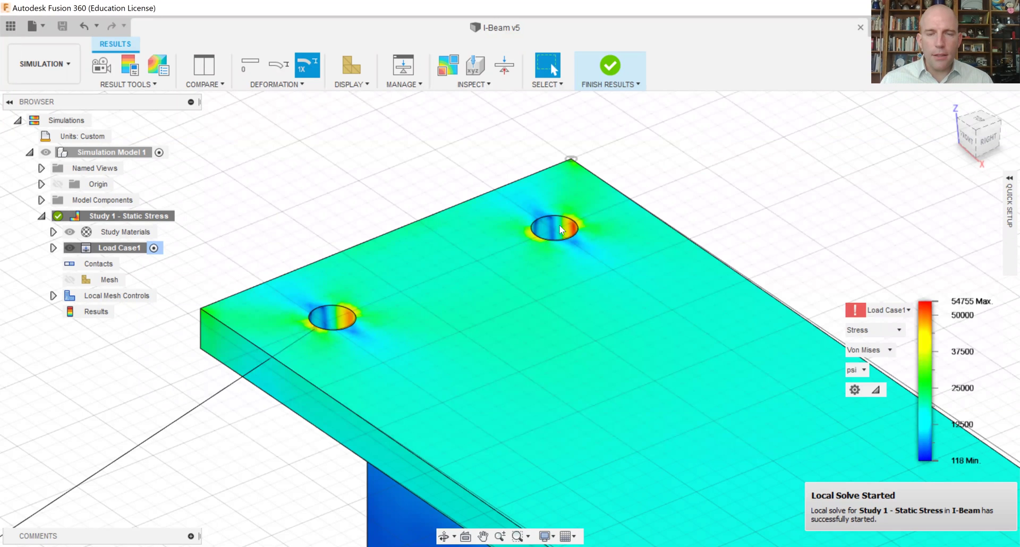
Examine the refined Von Mises stress around and inside the two flange holes at the fixed end against the psi scale.
scroll(573, 219, "up", 10)
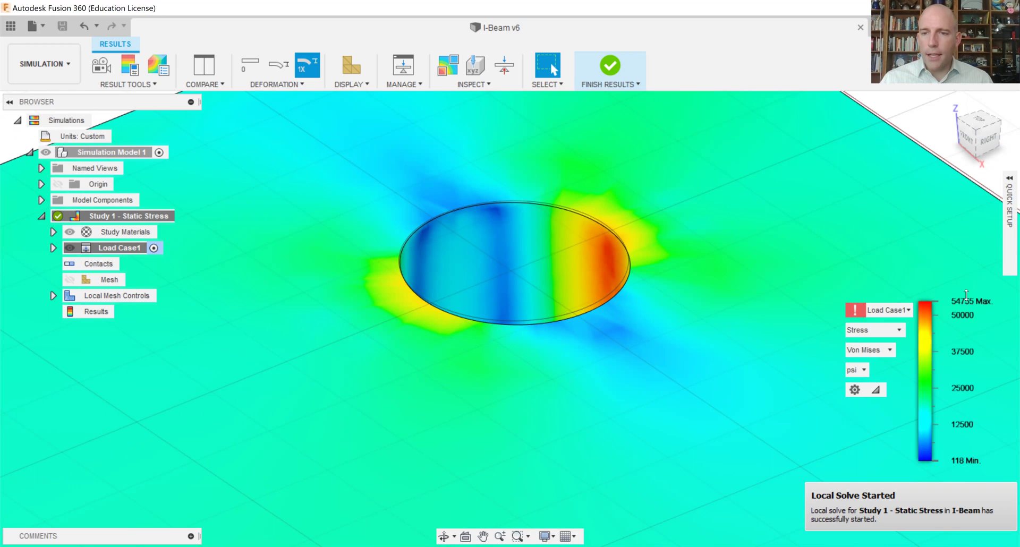
mouse_move(924, 331)
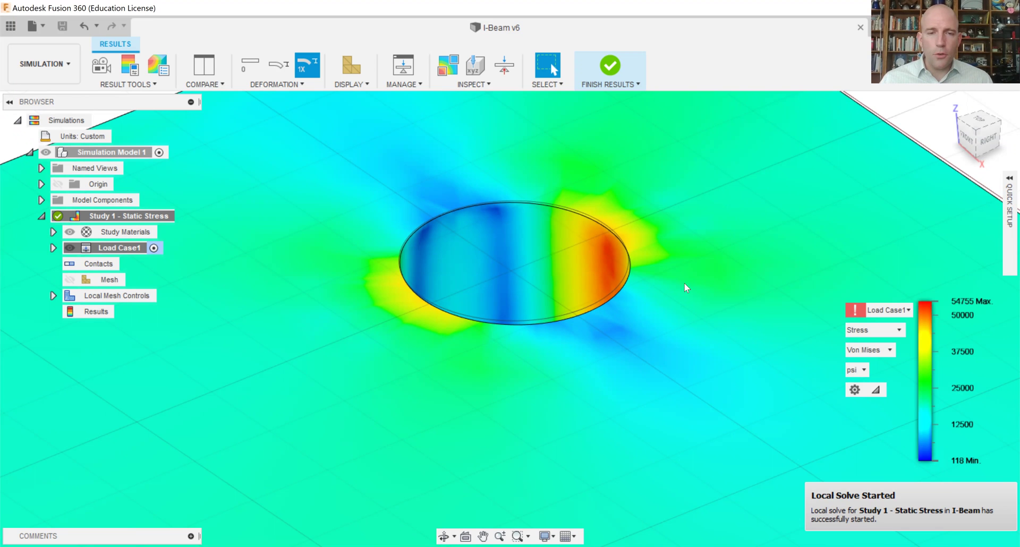
scroll(611, 345, "down", 5)
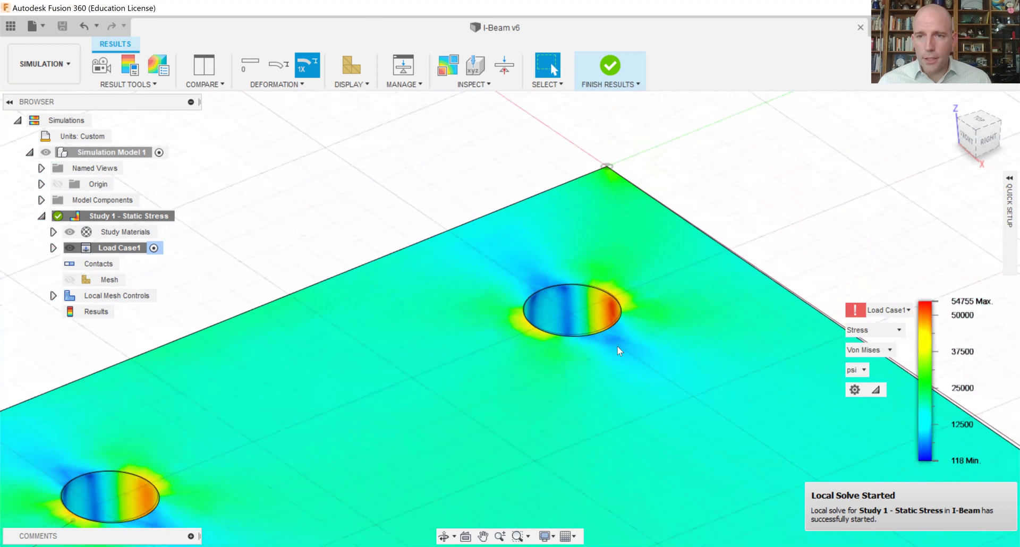
scroll(617, 345, "down", 2)
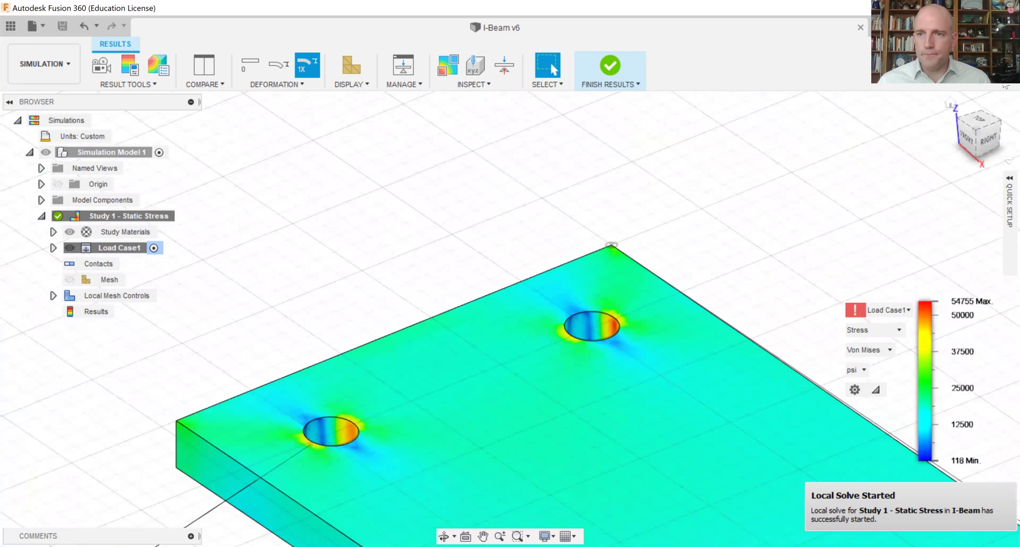
Switch the results to Displacement and examine the whole beam's total deflection in the front view against the mm scale.
left_click(964, 137)
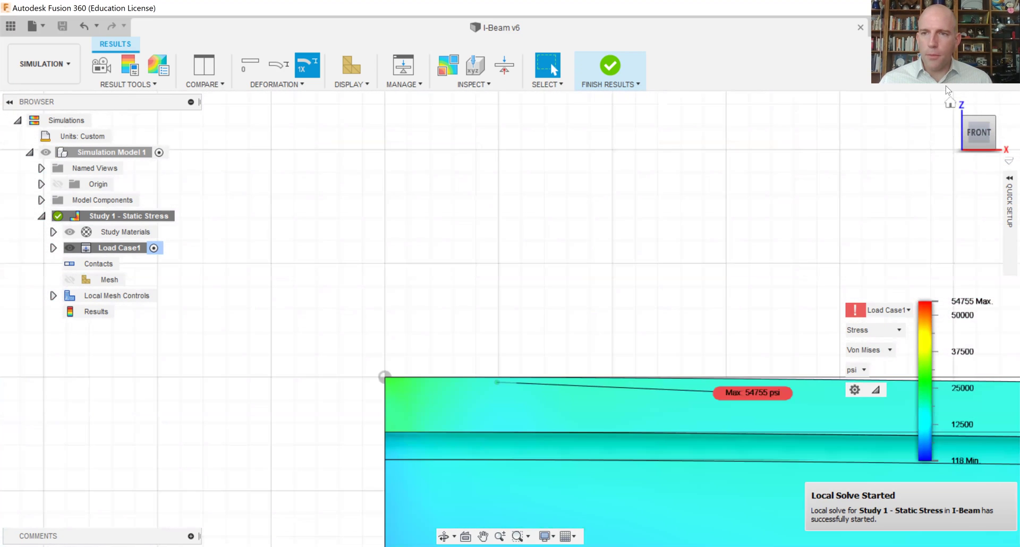
left_click(951, 104)
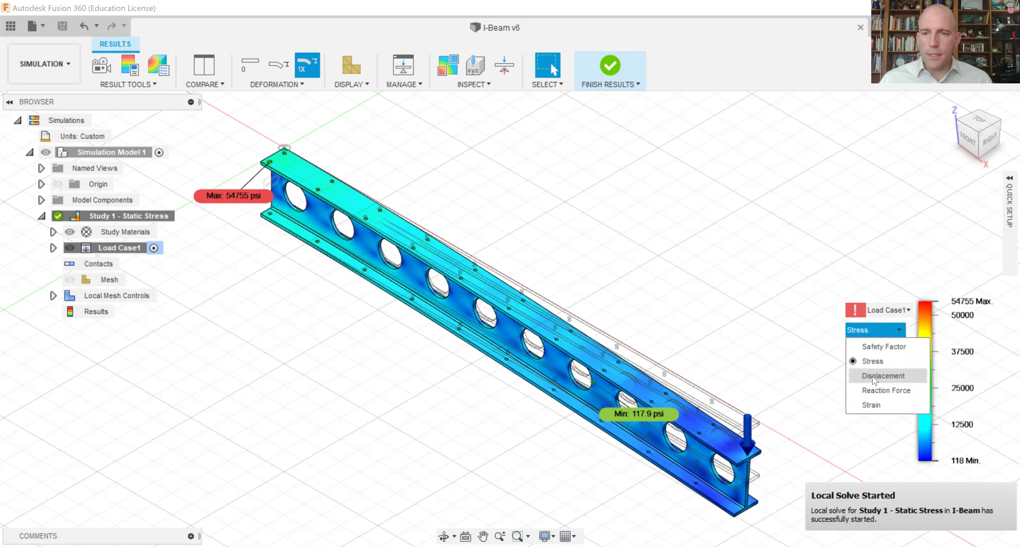
left_click(874, 376)
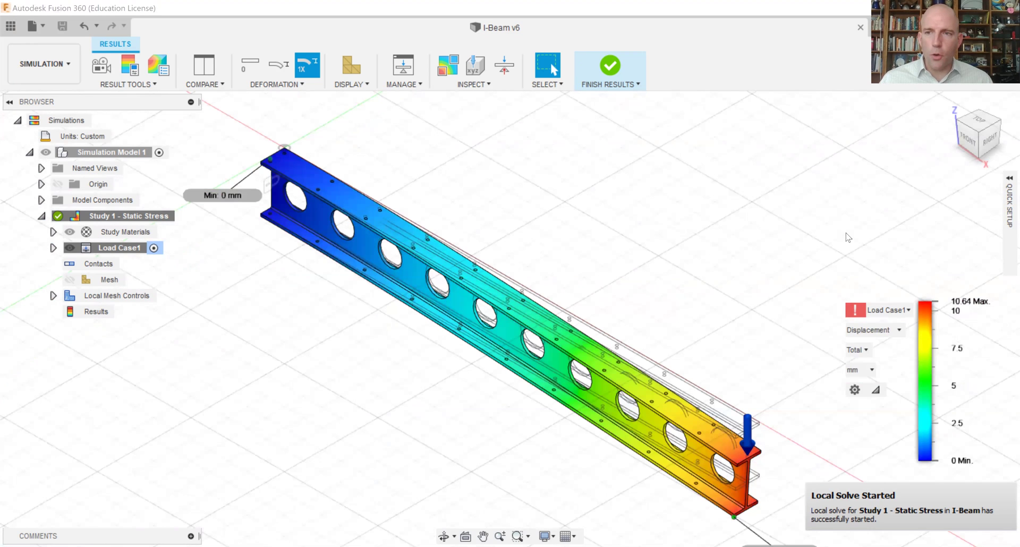
left_click(968, 140)
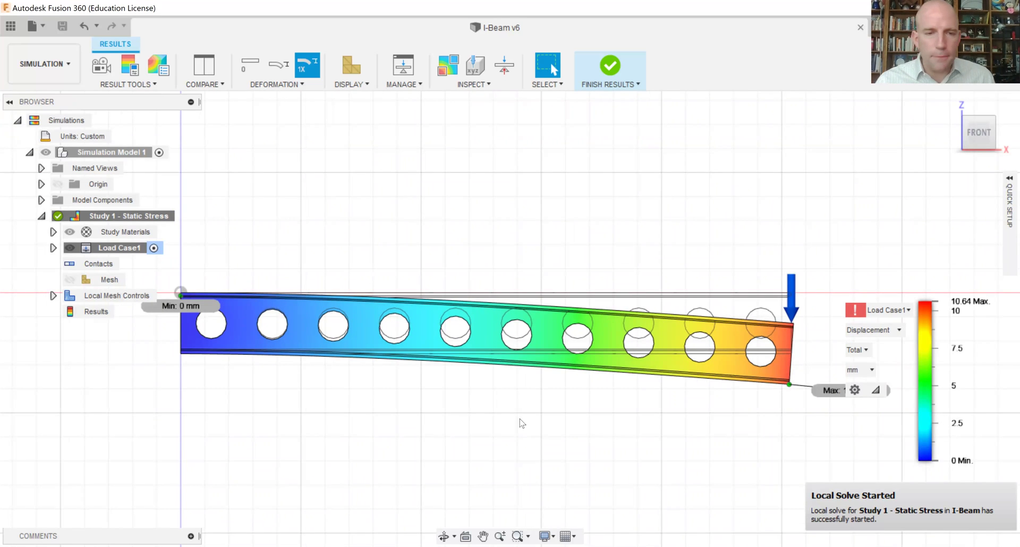
mouse_move(945, 371)
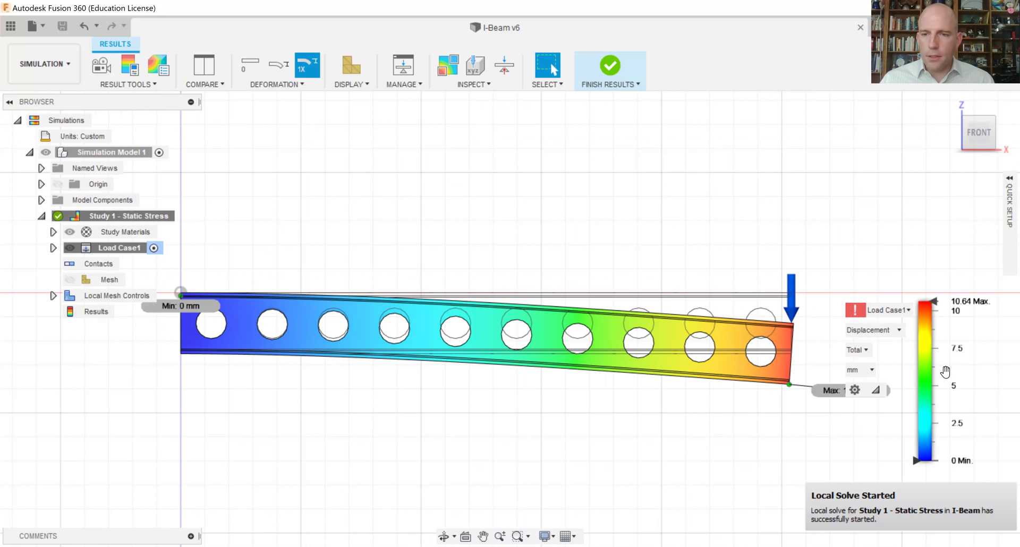
left_click(863, 331)
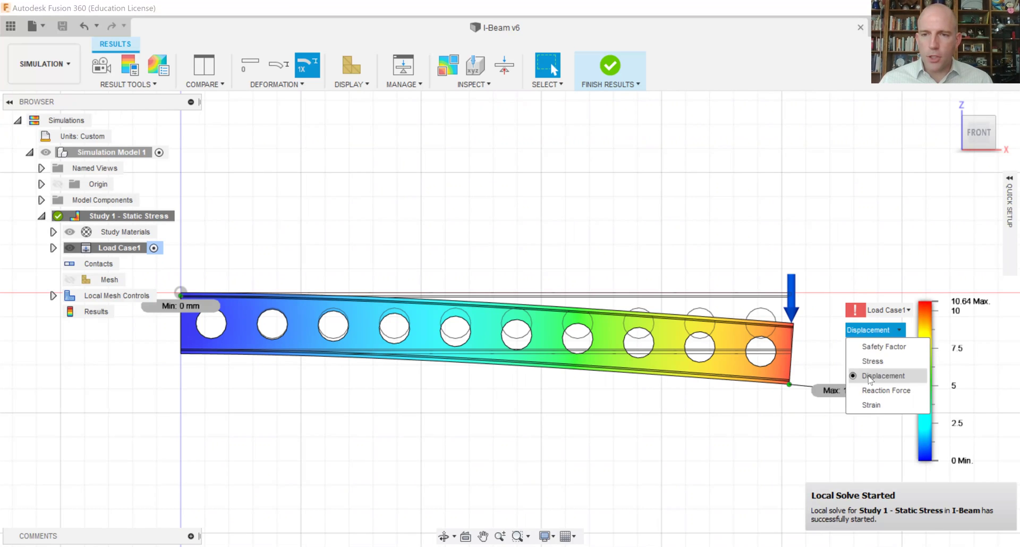
left_click(870, 377)
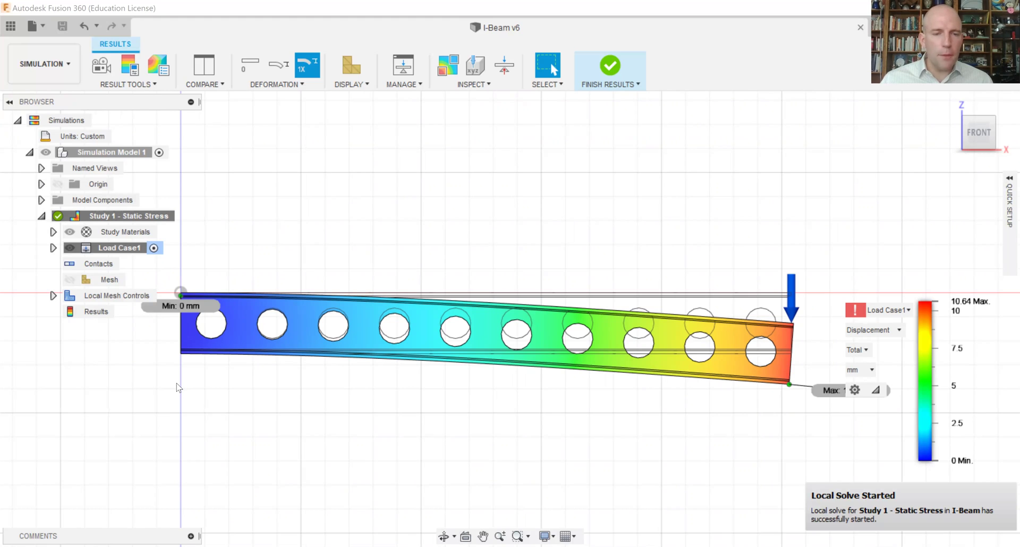
mouse_move(918, 461)
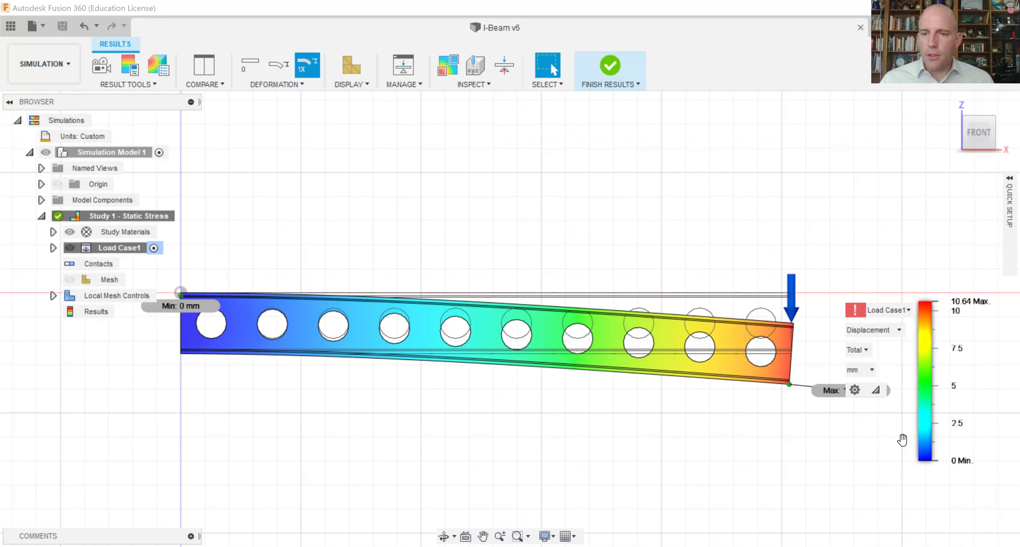
mouse_move(891, 431)
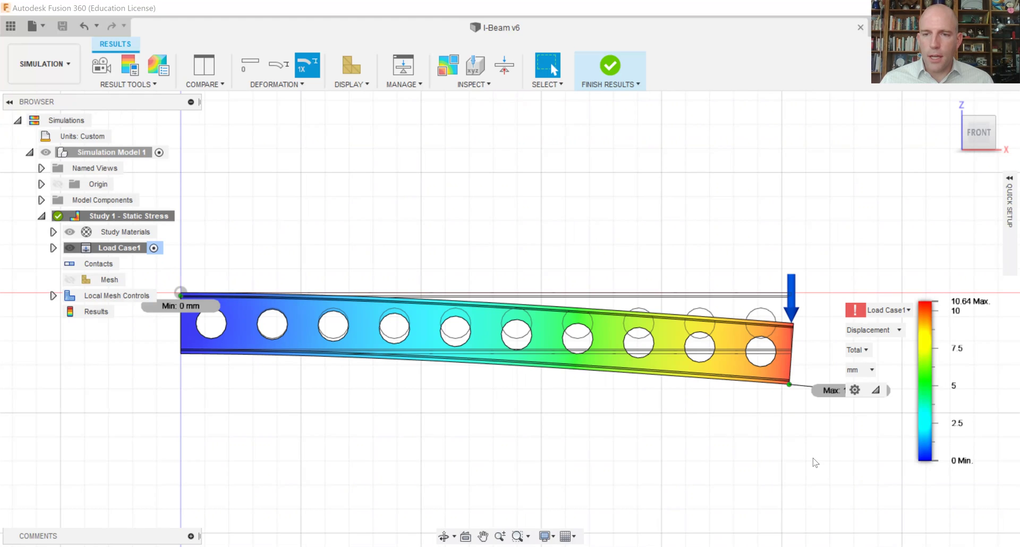